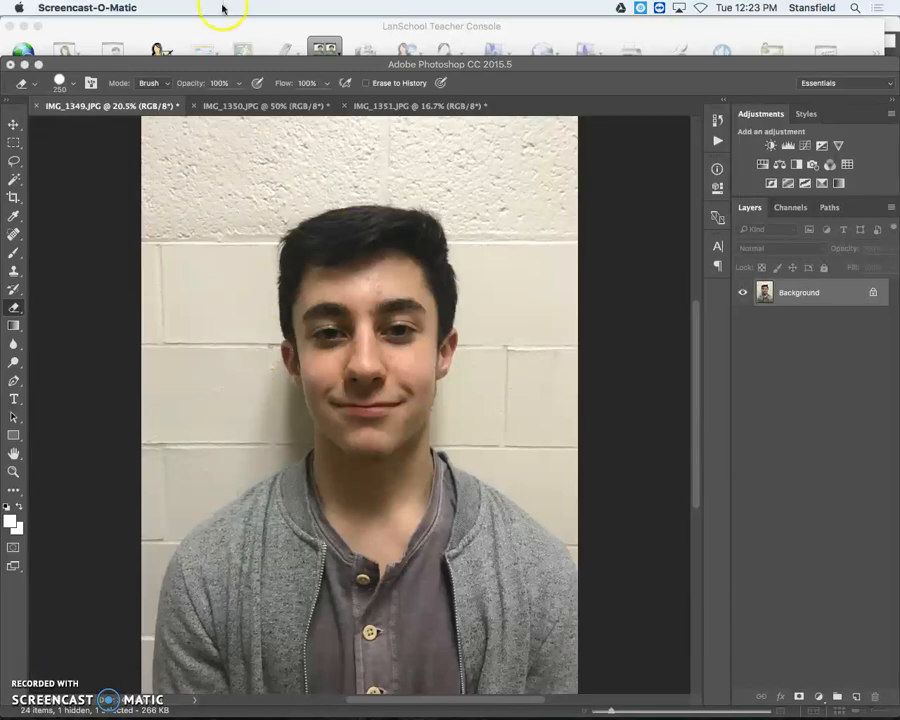
- Look through the three open portraits IMG_1349.JPG, IMG_1350.JPG and IMG_1351.JPG to compare the faces
left_click(219, 110)
left_click(241, 106)
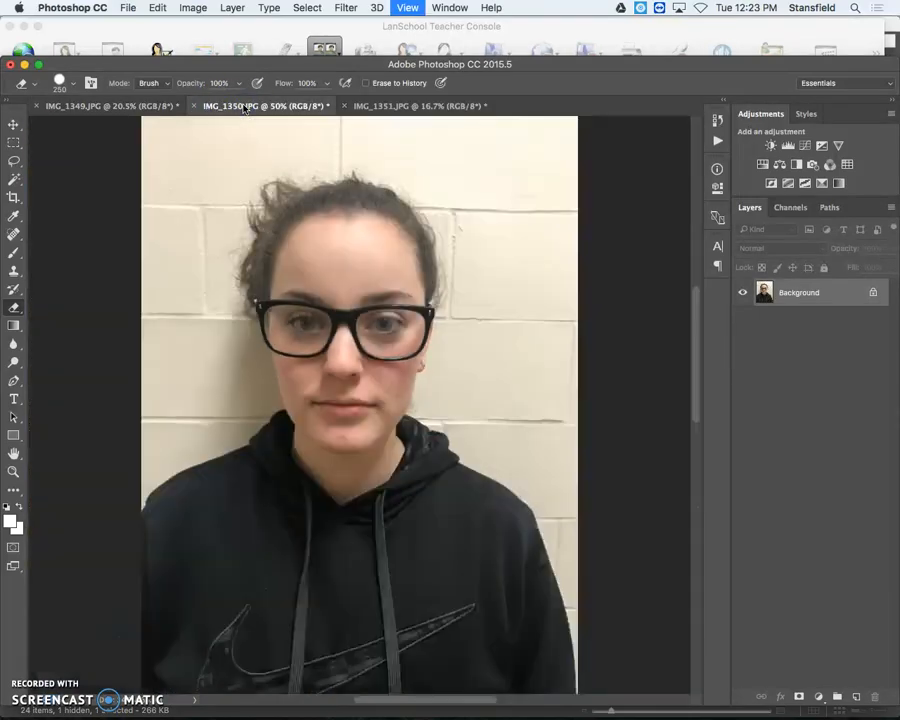
key("super+0")
left_click(417, 107)
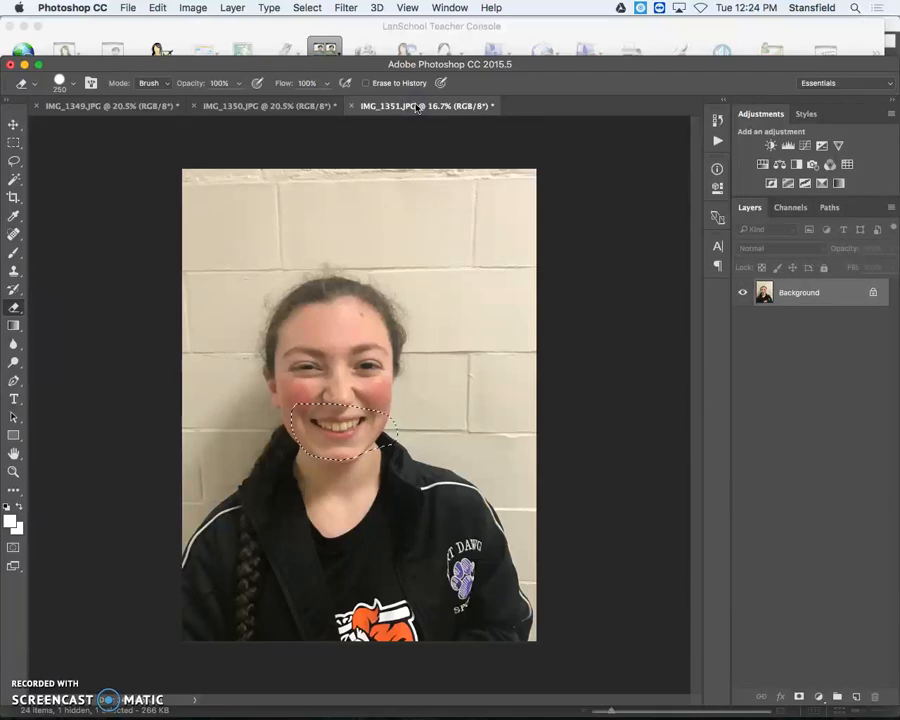
left_click(274, 101)
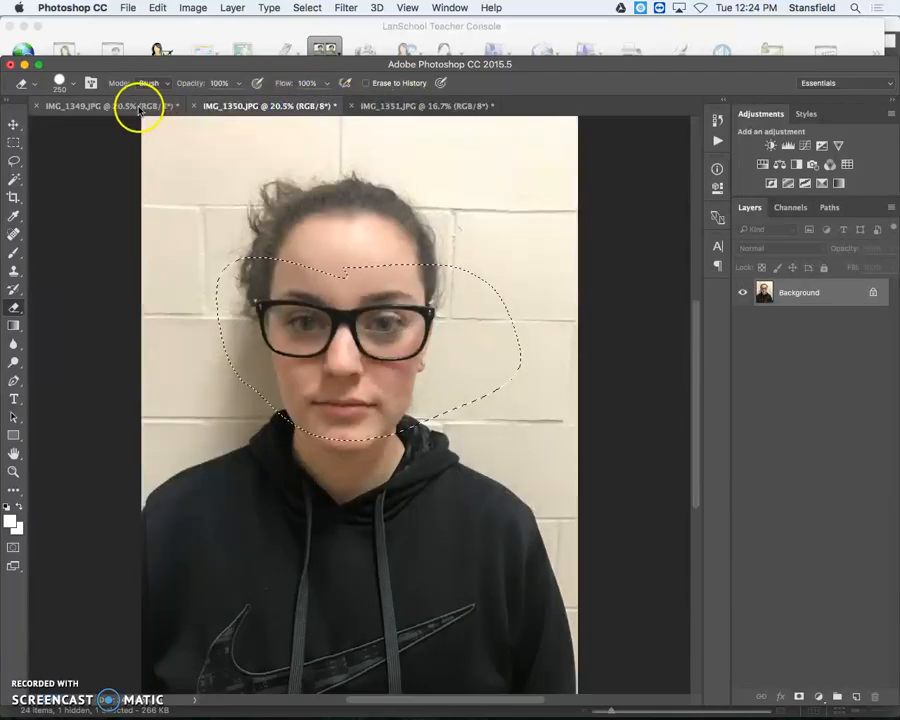
left_click(137, 107)
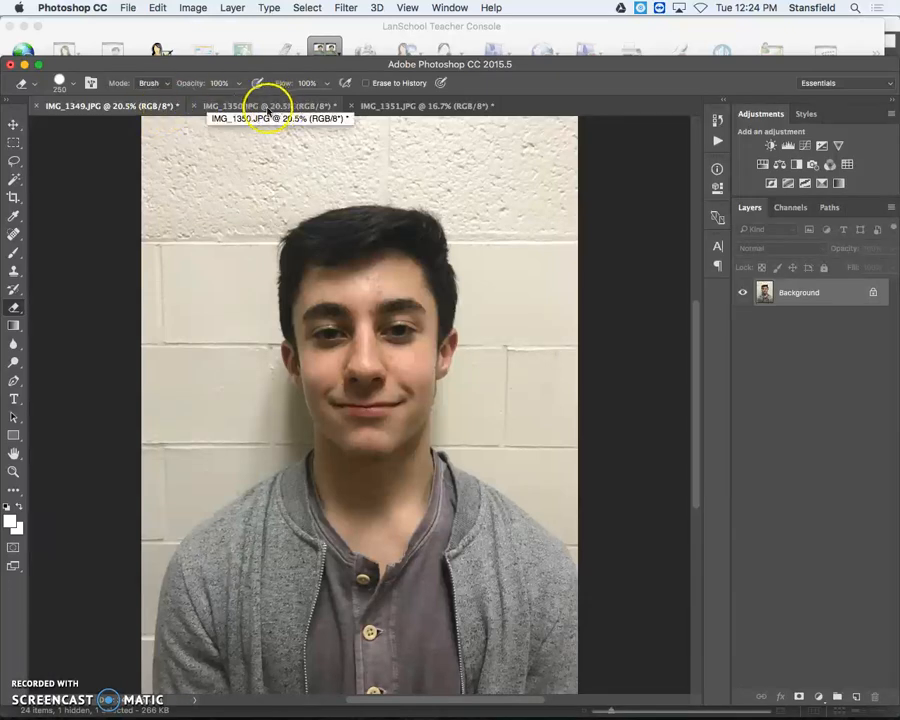
left_click(263, 108)
left_click(434, 104)
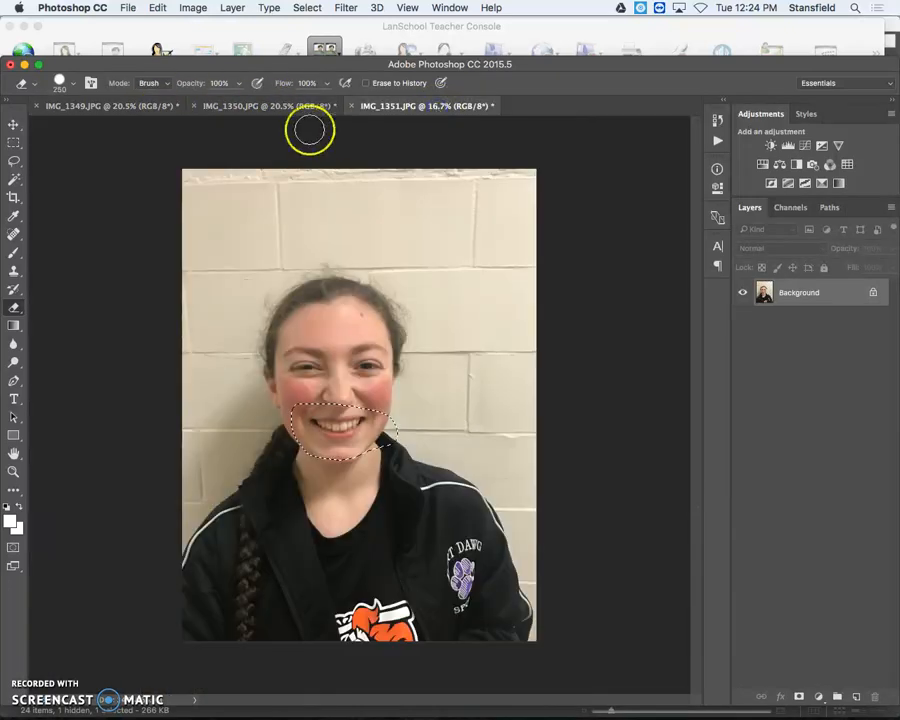
left_click(124, 107)
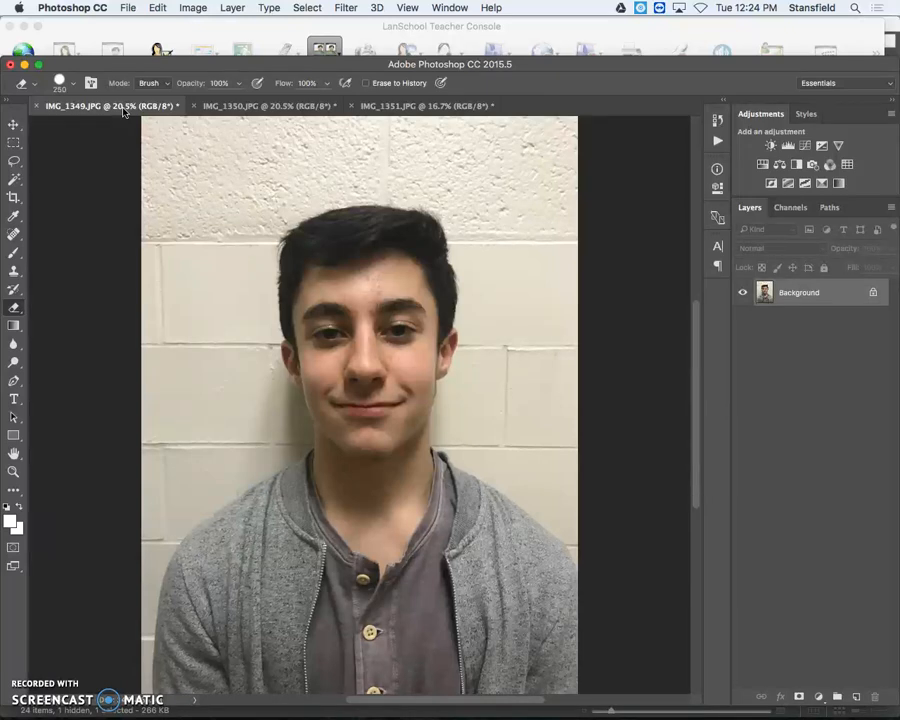
left_click(258, 103)
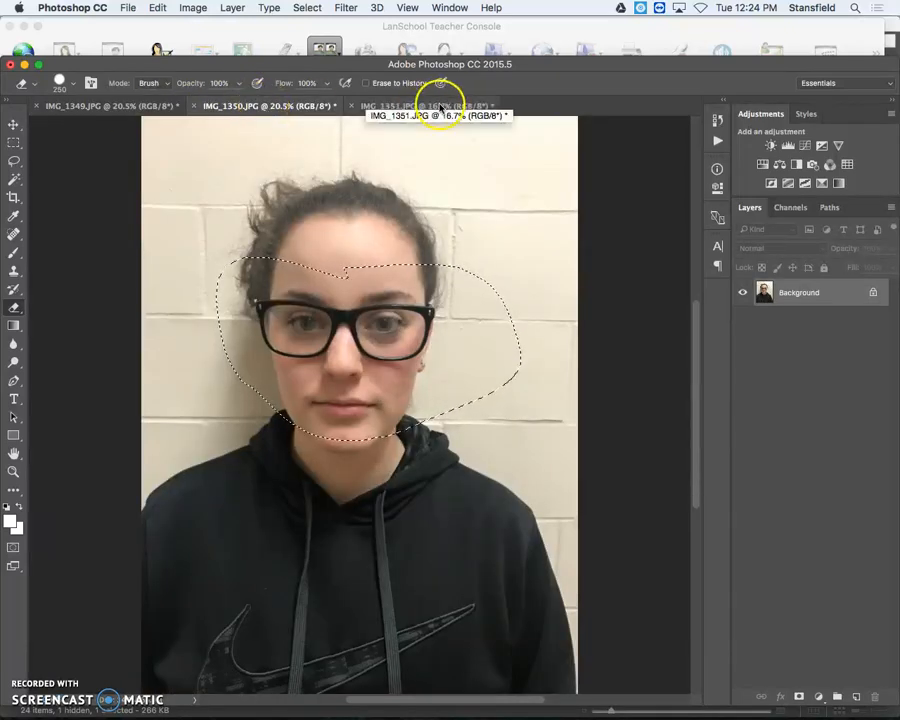
left_click(440, 106)
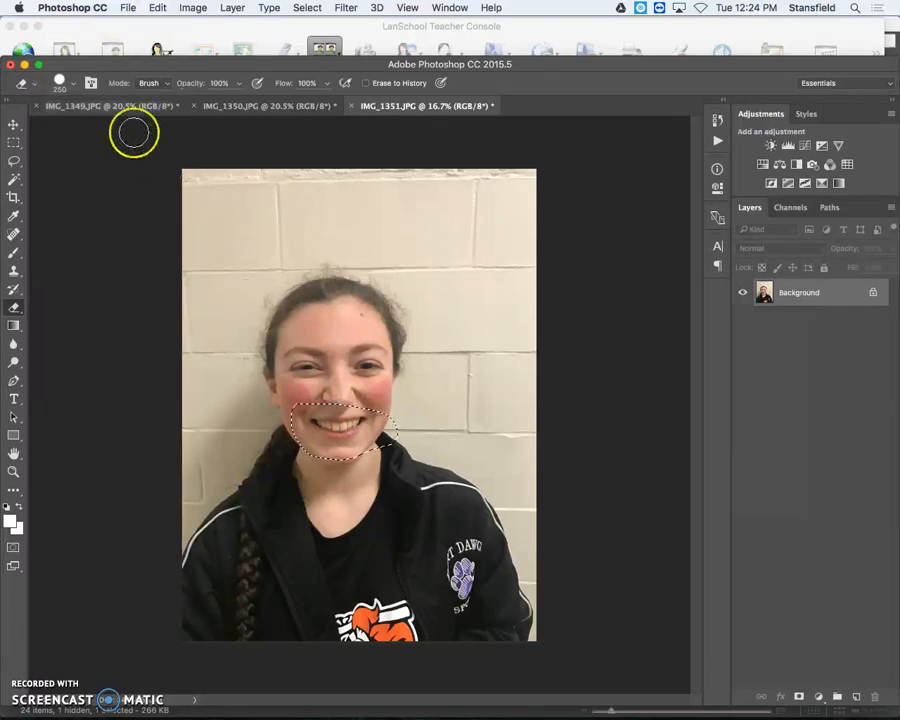
- Duplicate the Background layer of IMG_1349.JPG once, undoing any extra copy
left_click(128, 106)
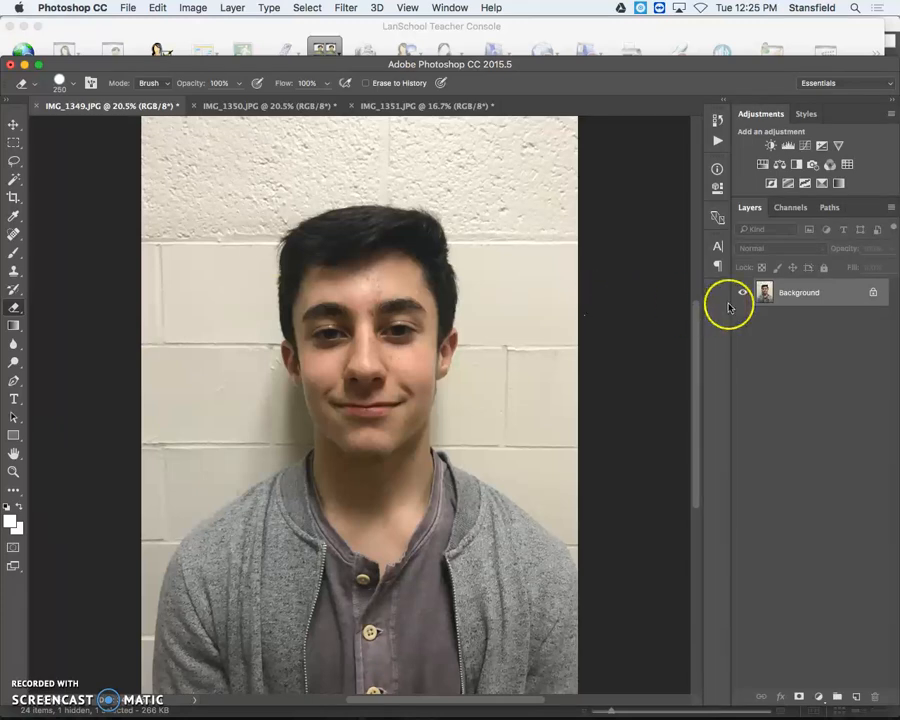
left_click(808, 294)
left_click_drag(808, 294, 861, 698)
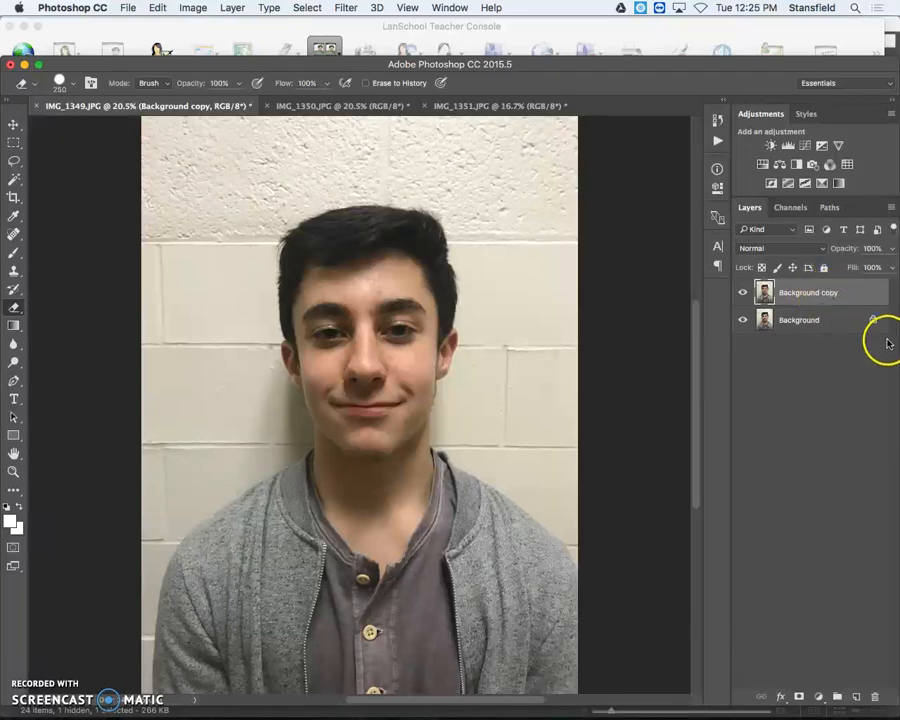
key("super+j")
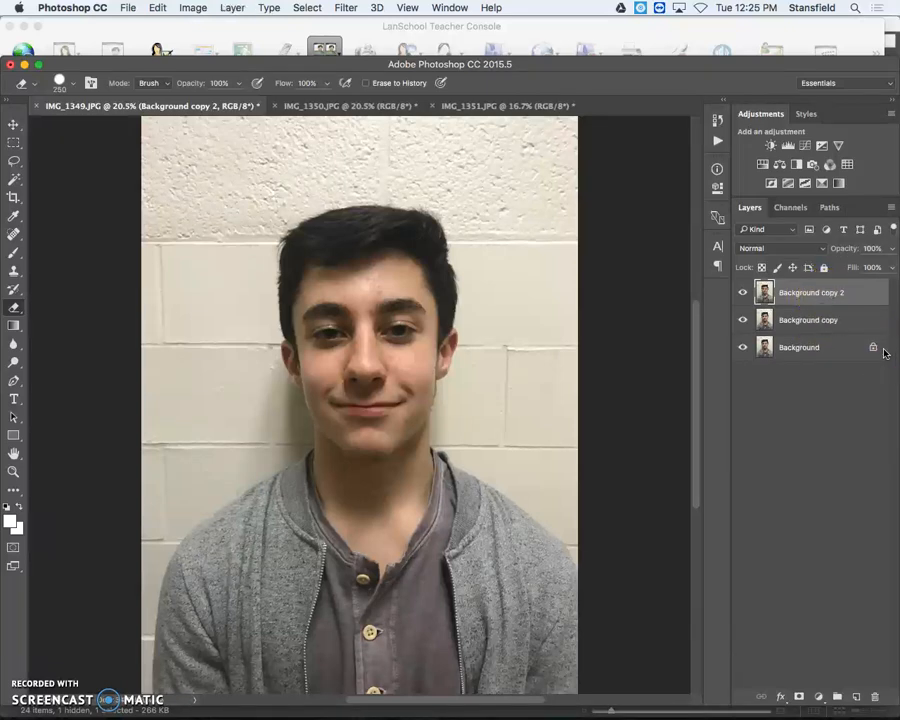
key("super+z")
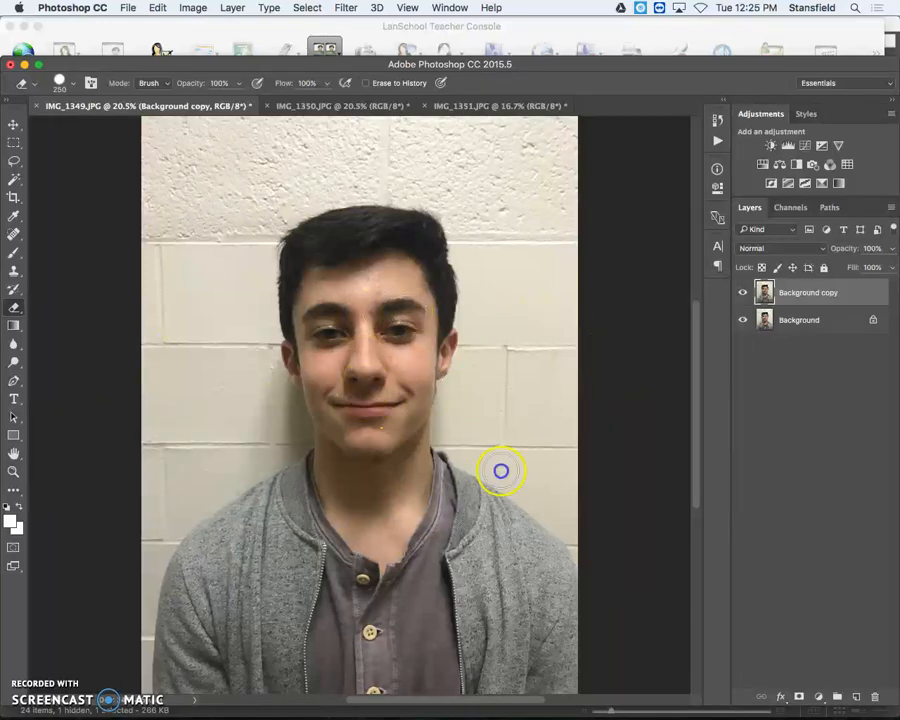
- Toggle the visibility of the two IMG_1349.JPG layers to compare the erased strokes on the copy with the intact original
left_click(740, 296)
left_click(742, 319)
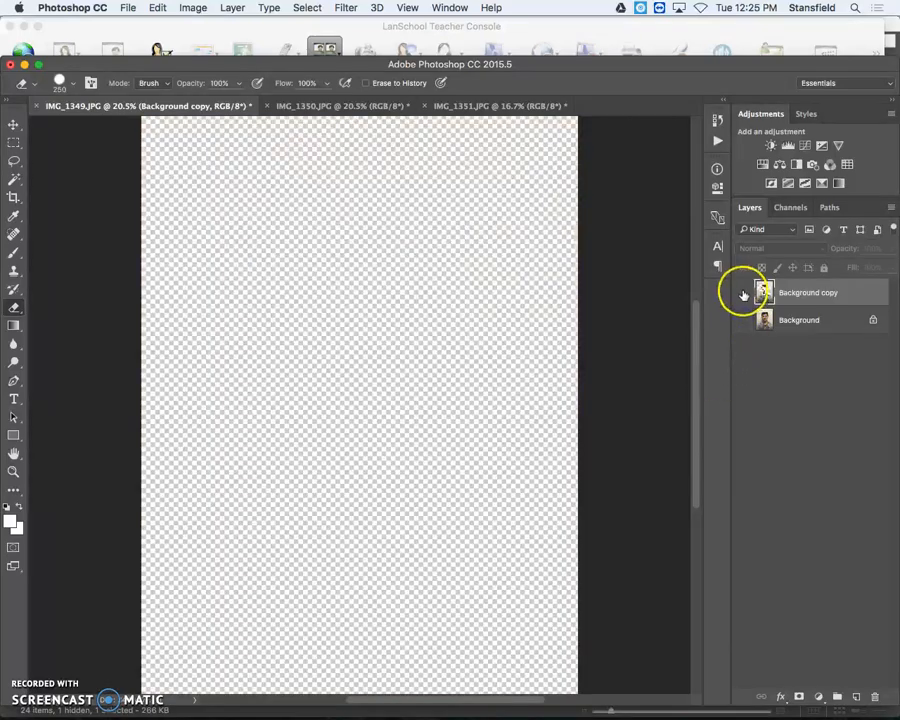
left_click(742, 293)
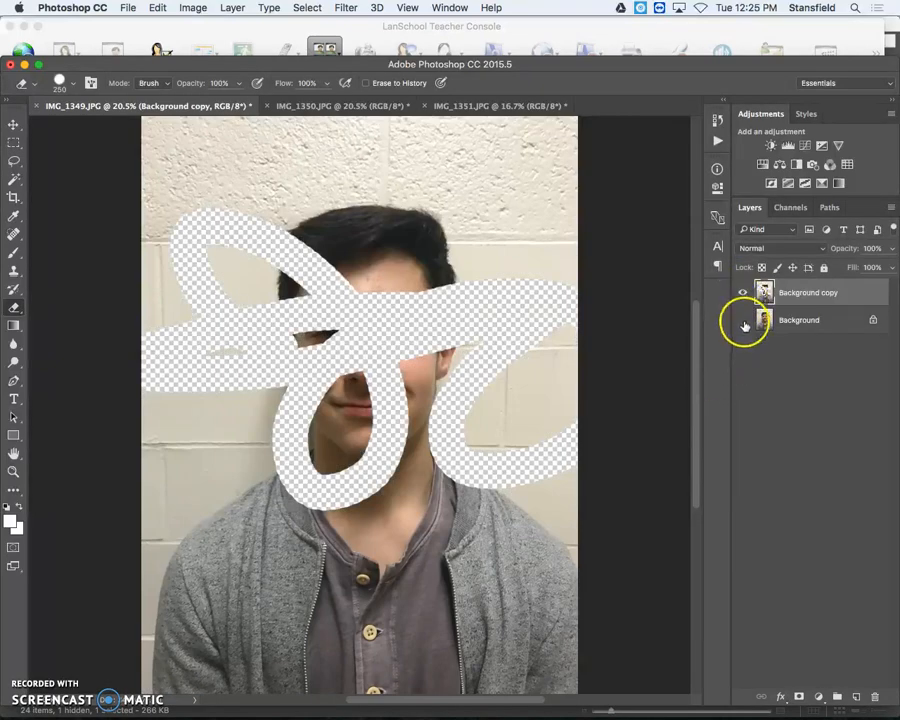
left_click(743, 293)
left_click(742, 319)
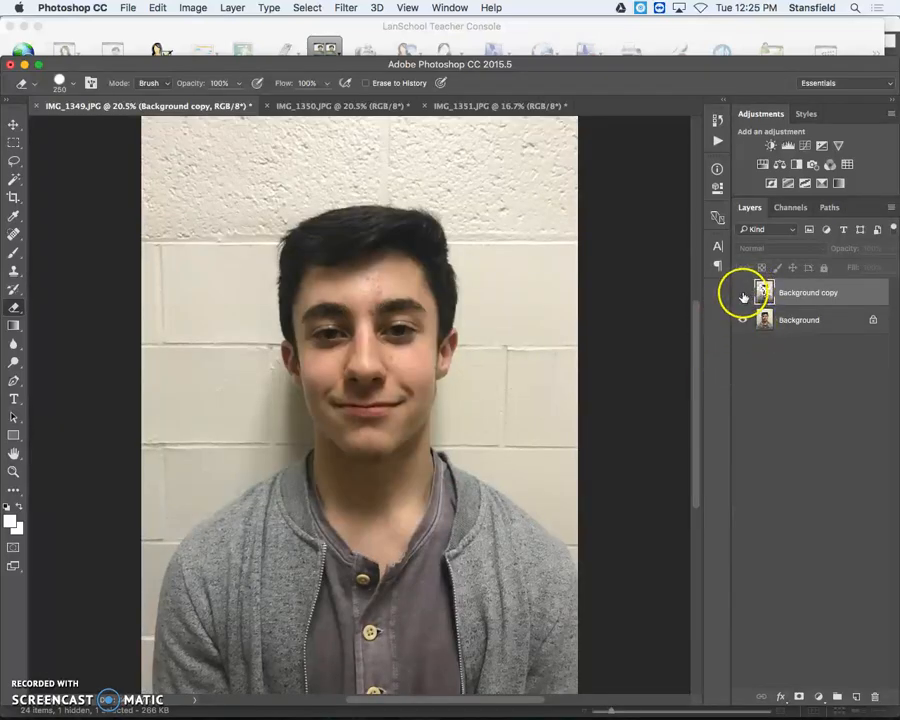
left_click(743, 293)
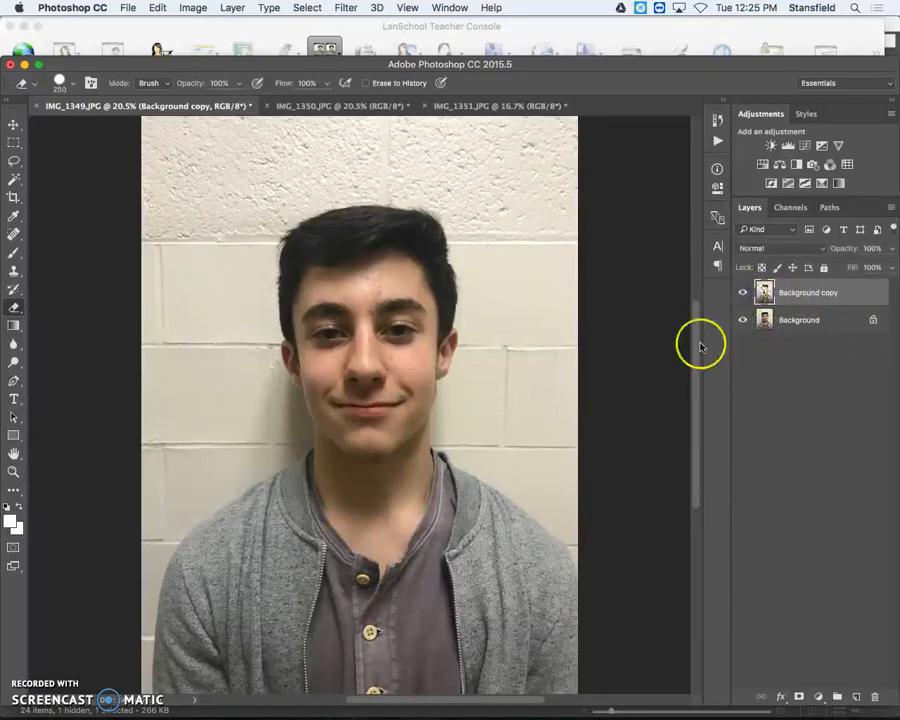
left_click(743, 320)
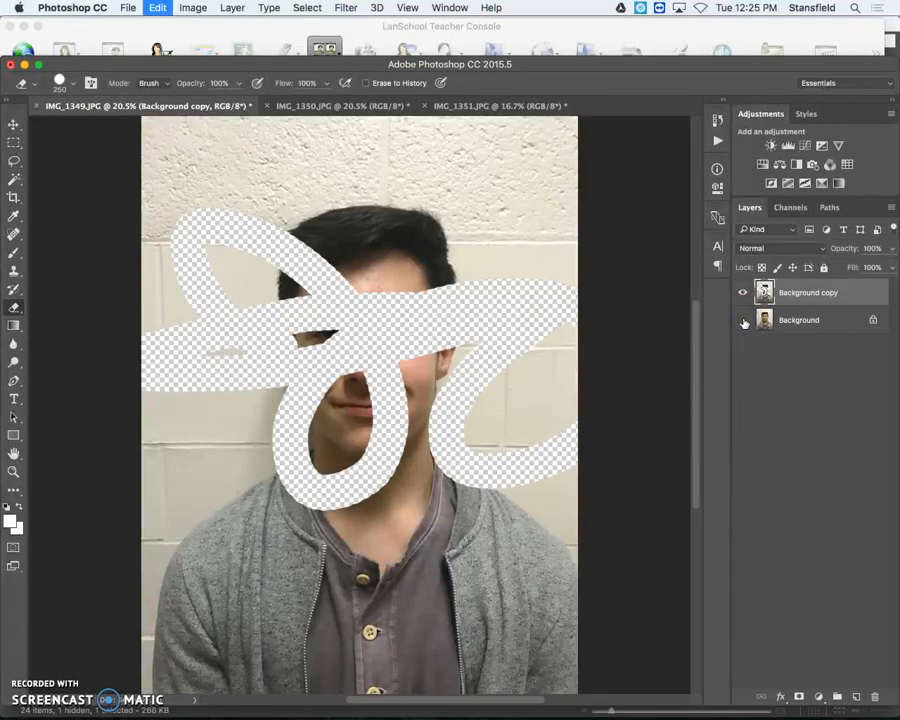
left_click(740, 318)
left_click(447, 344)
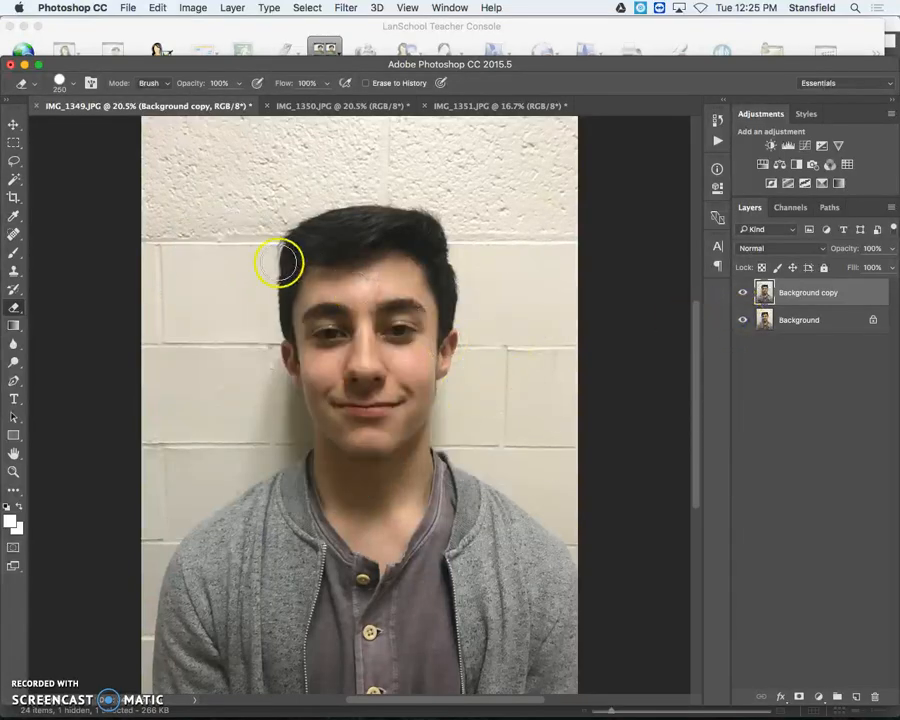
- Float IMG_1350.JPG in its own window and clear its existing selection with the Lasso tool
left_click(304, 106)
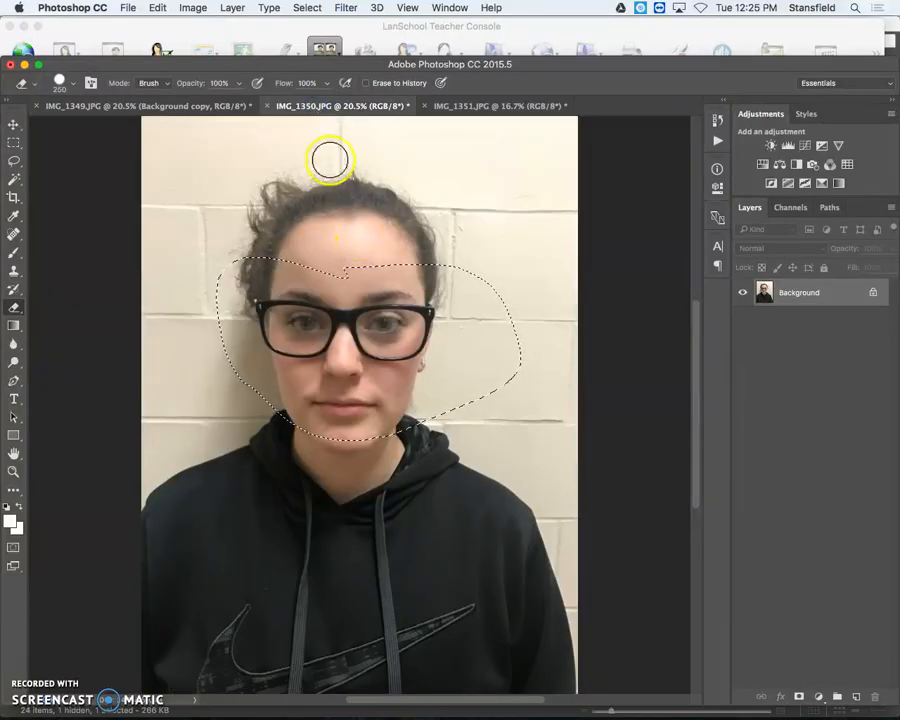
left_click_drag(298, 104, 341, 158)
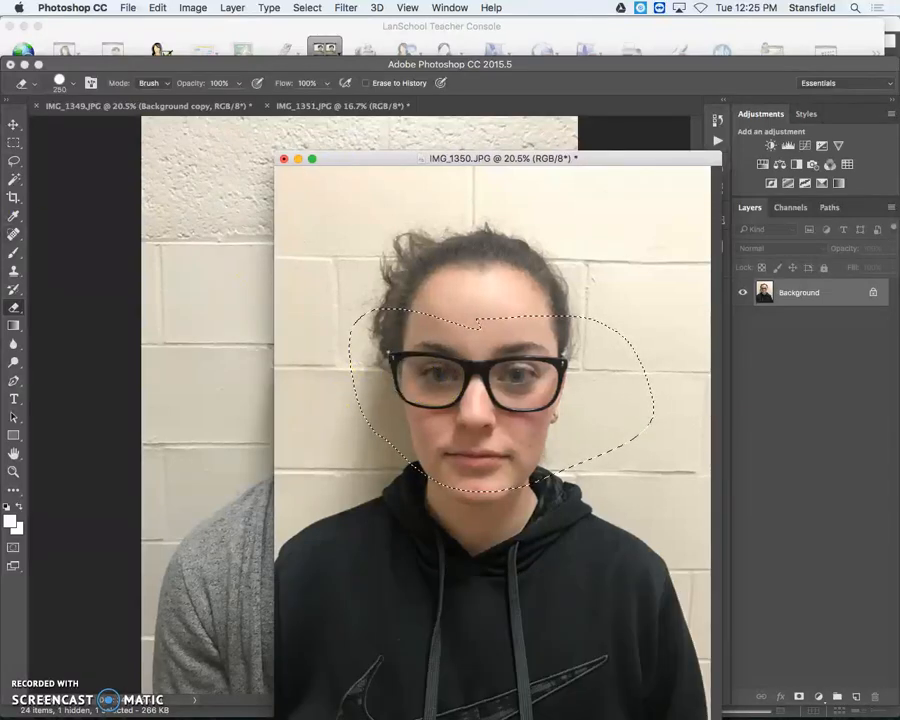
left_click_drag(14, 160, 89, 166)
left_click(89, 166)
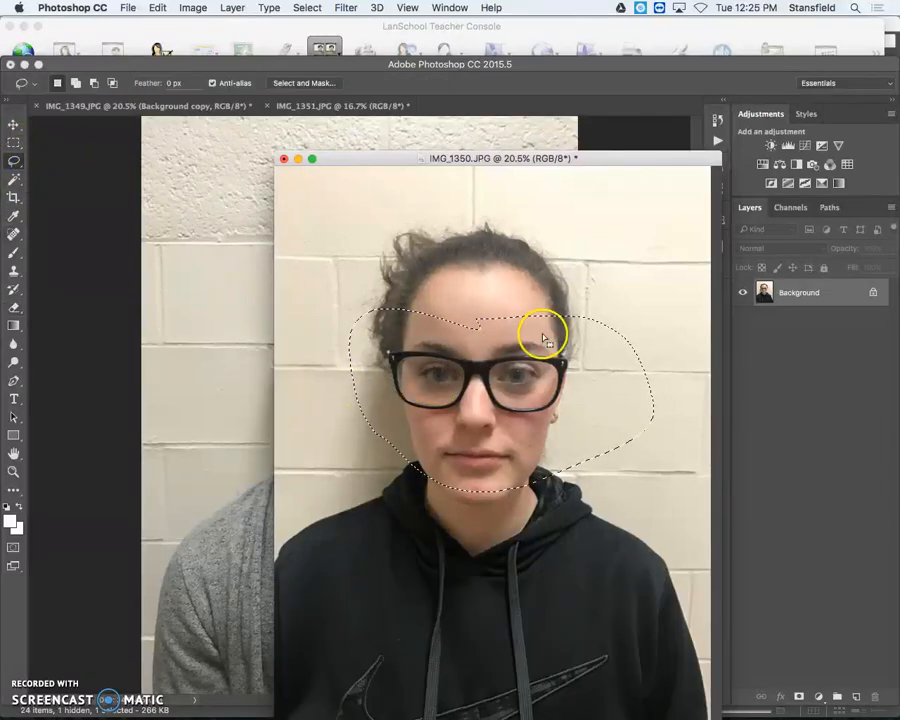
left_click(509, 370)
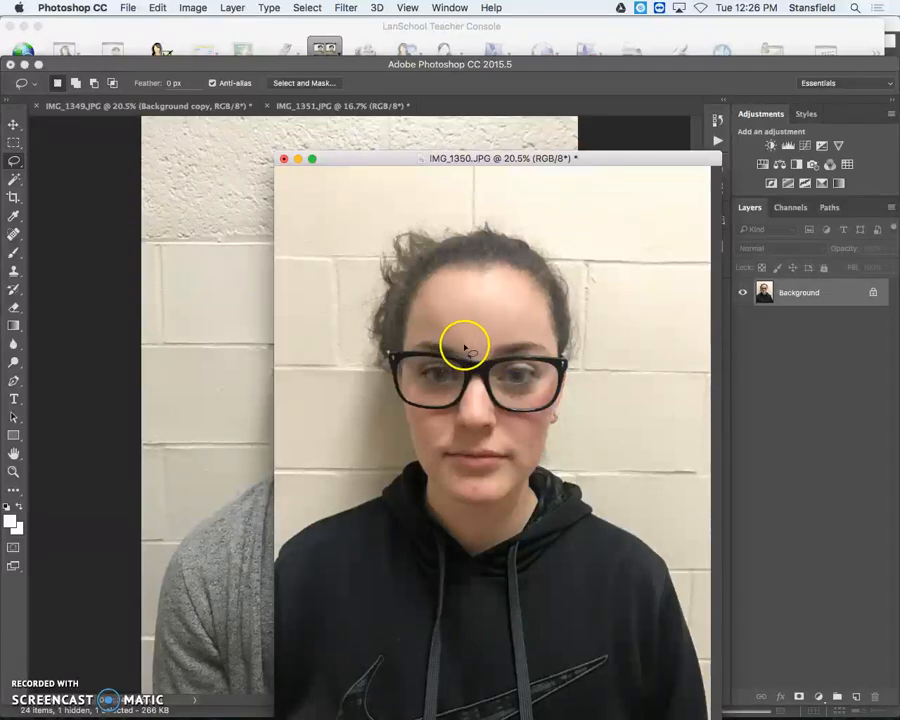
- Lasso the glasses, eyes and nose in IMG_1350.JPG, extend the selection over the mouth and chin, and shift the outline slightly
left_click_drag(14, 163, 49, 167)
mouse_move(483, 338)
left_mouse_down()
mouse_move(381, 334)
mouse_move(374, 355)
mouse_move(389, 414)
mouse_move(497, 445)
mouse_move(564, 434)
mouse_move(586, 394)
mouse_move(589, 355)
mouse_move(514, 331)
left_mouse_up()
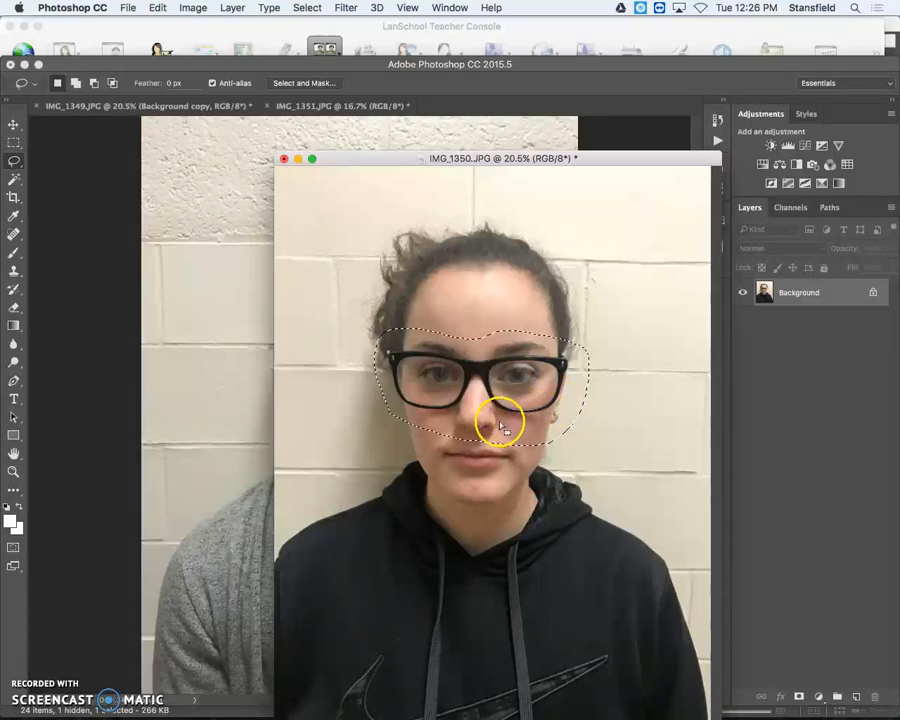
mouse_move(430, 405)
left_mouse_down()
mouse_move(447, 472)
mouse_move(436, 407)
mouse_move(432, 414)
mouse_move(519, 448)
mouse_move(505, 415)
mouse_move(640, 406)
mouse_move(625, 508)
mouse_move(447, 516)
mouse_move(452, 458)
mouse_move(514, 458)
mouse_move(496, 424)
mouse_move(588, 436)
left_mouse_up()
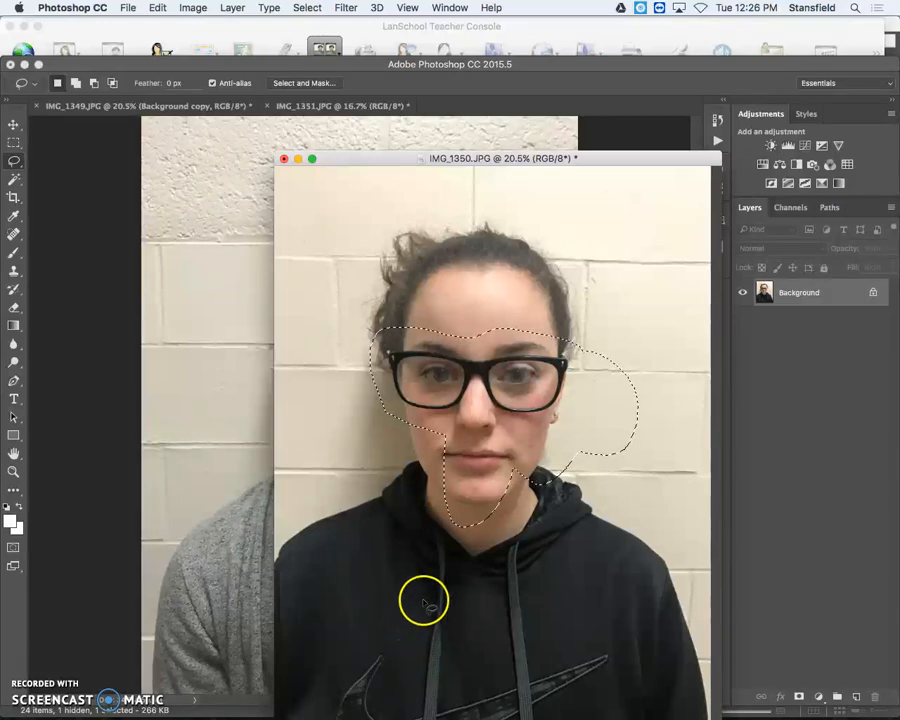
mouse_move(400, 383)
left_mouse_down()
mouse_move(463, 460)
mouse_move(408, 362)
mouse_move(388, 372)
mouse_move(404, 376)
left_mouse_up()
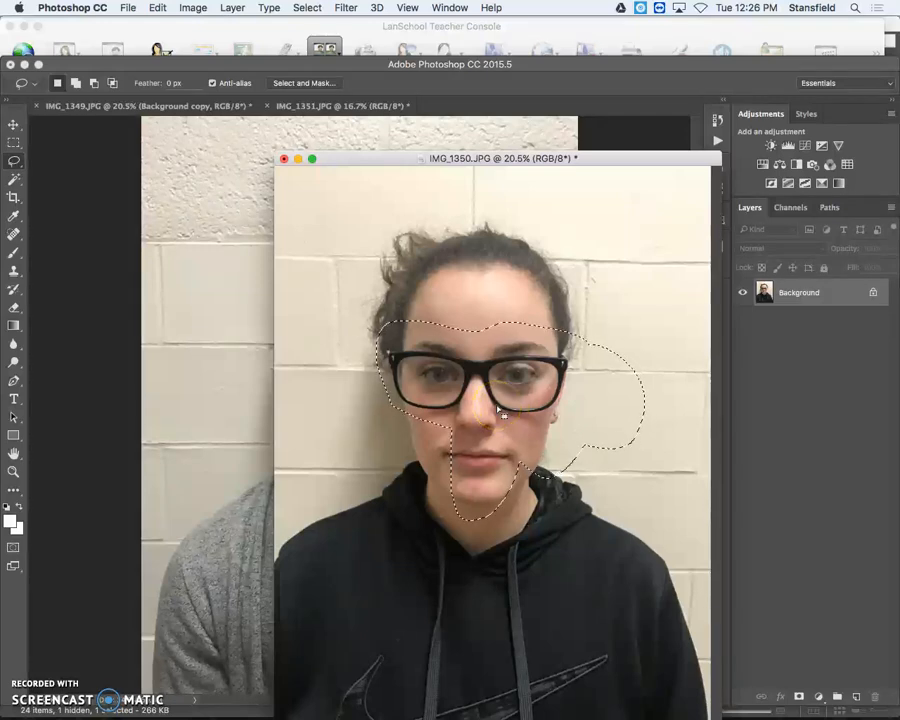
- Move the selected face area from IMG_1350.JPG onto the face in IMG_1349.JPG as a new layer
left_click(756, 309)
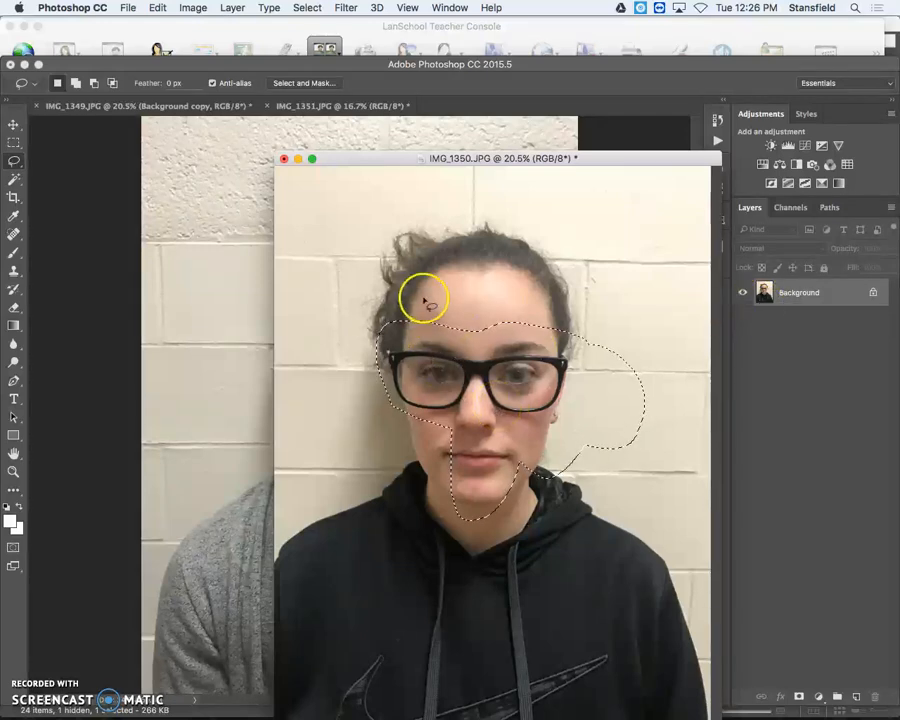
mouse_move(487, 376)
left_mouse_down()
mouse_move(192, 314)
mouse_move(352, 420)
mouse_move(366, 393)
mouse_move(357, 437)
mouse_move(376, 364)
left_mouse_up()
left_click(14, 124)
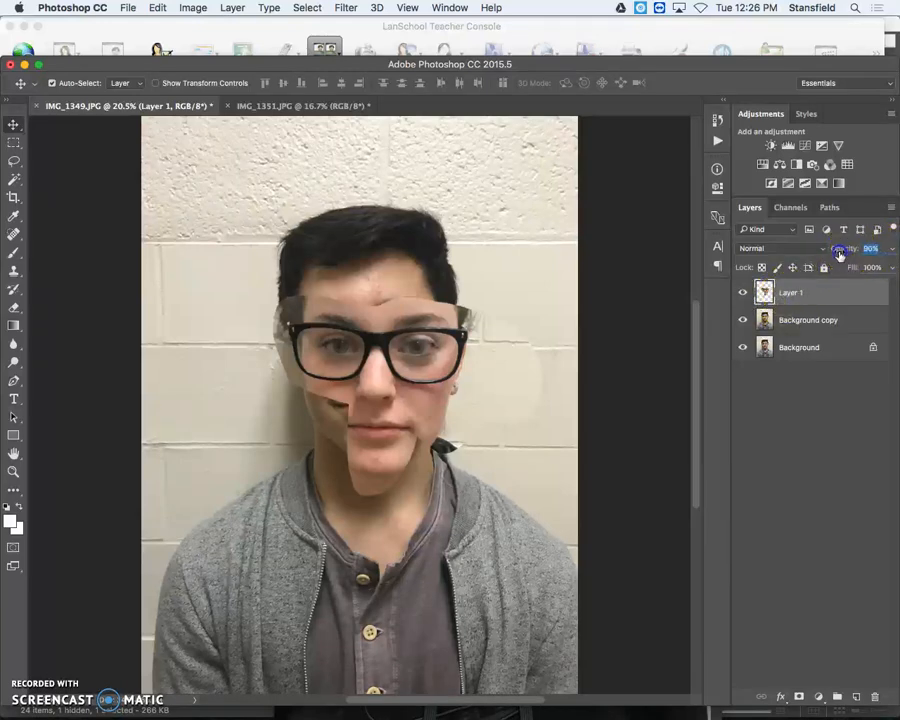
- Lower the new face layer's opacity to 51% and rename the layer "eyes and nose"
left_click_drag(818, 254, 815, 254)
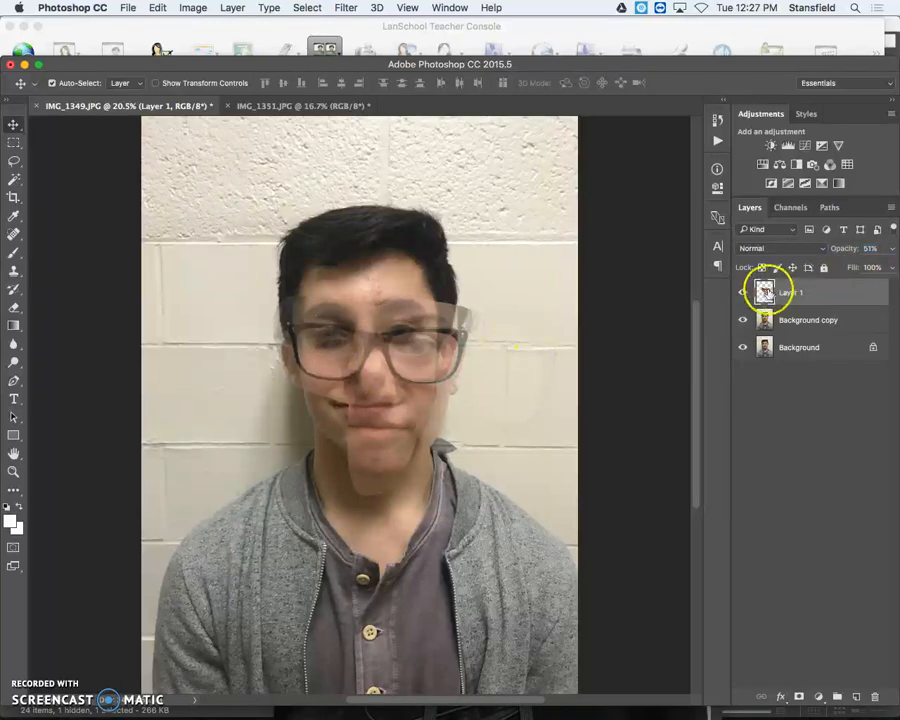
left_click(742, 293)
left_click(742, 293)
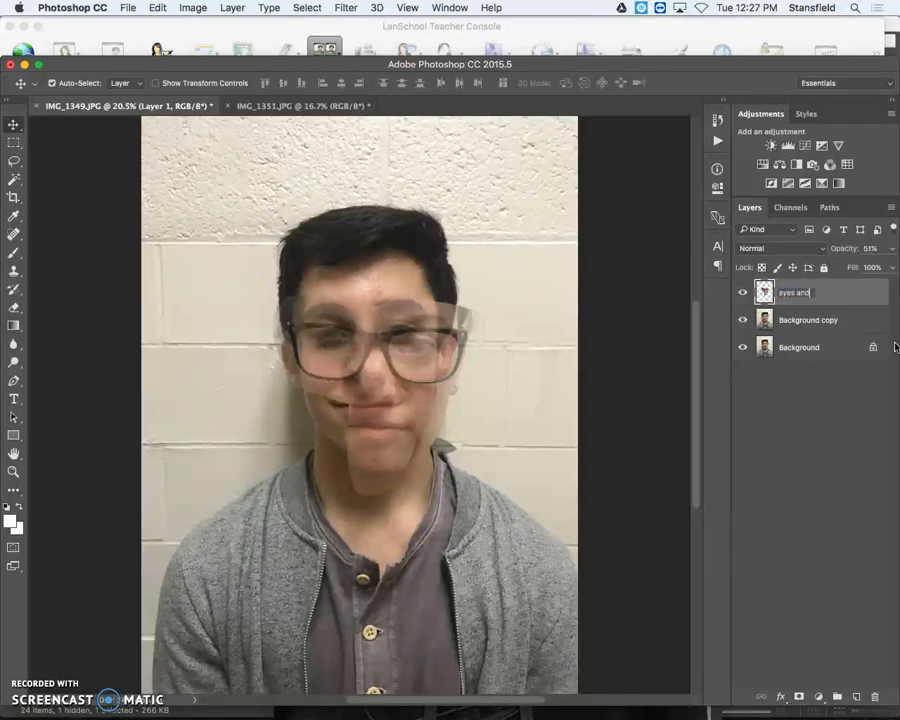
key("Return")
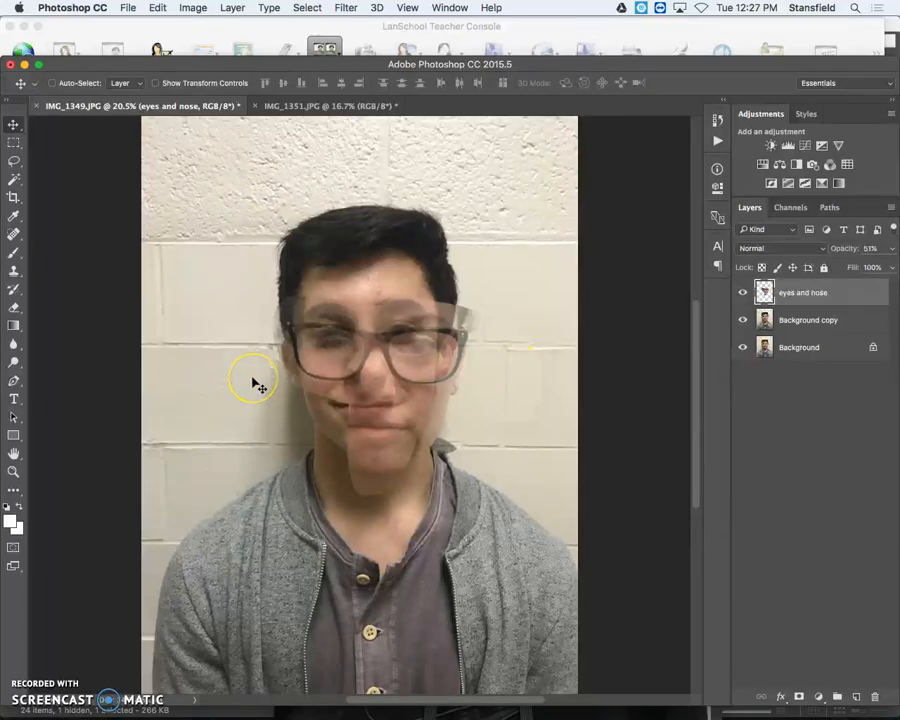
- Move the "eyes and nose" layer so its glasses, nose and mouth line up with the face beneath
key("super+equal")
key("super+equal")
key("super+equal")
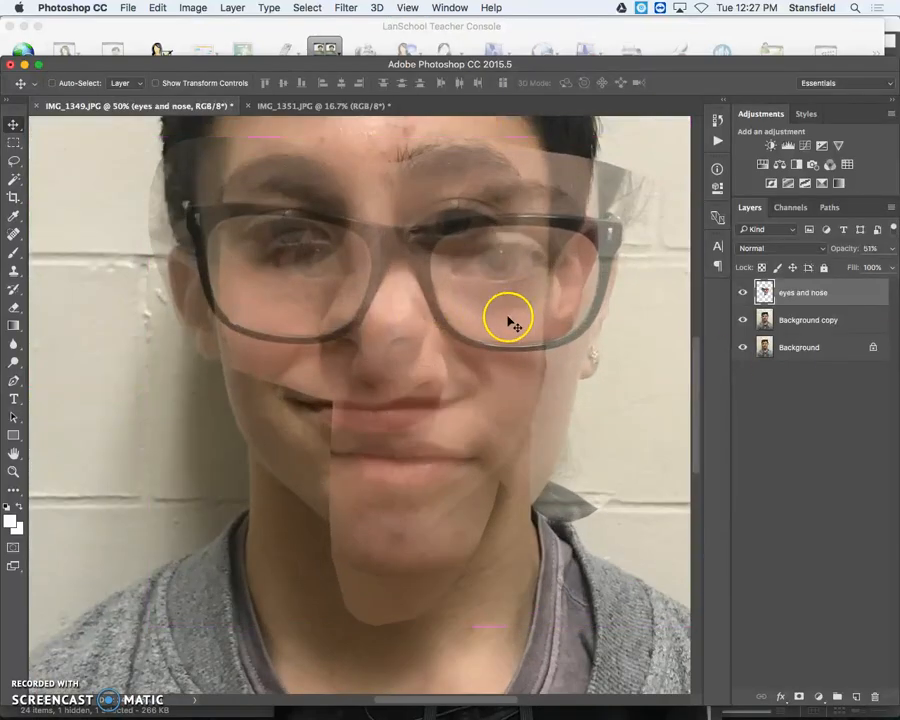
key("super+minus")
left_click_drag(456, 348, 436, 321)
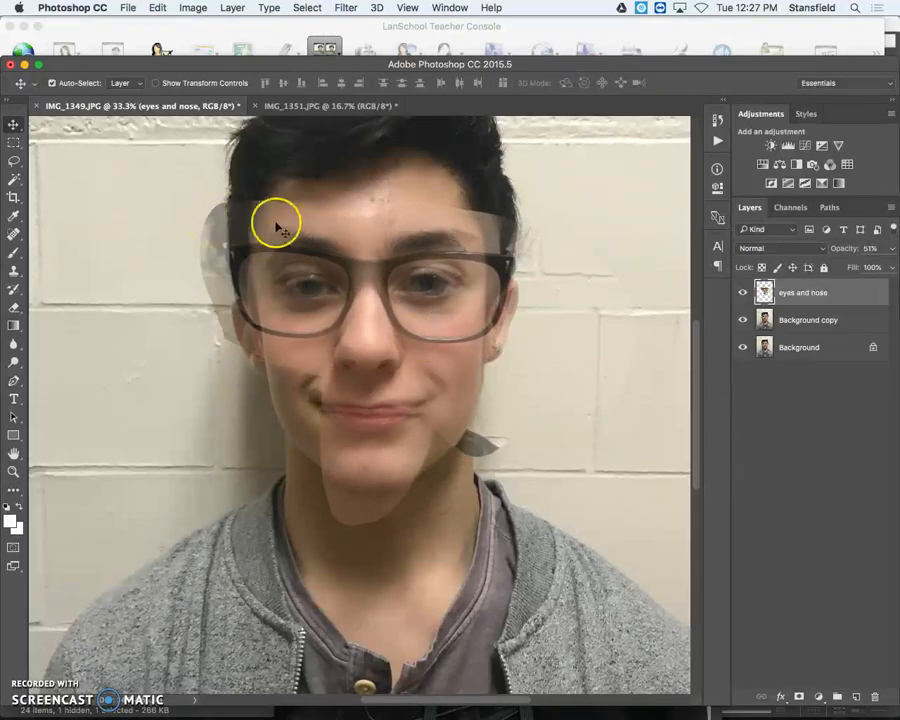
- Free-transform the "eyes and nose" layer to about 93.4% width and 98.7% height, rotating it about -2.5° over the face beneath
left_click(150, 9)
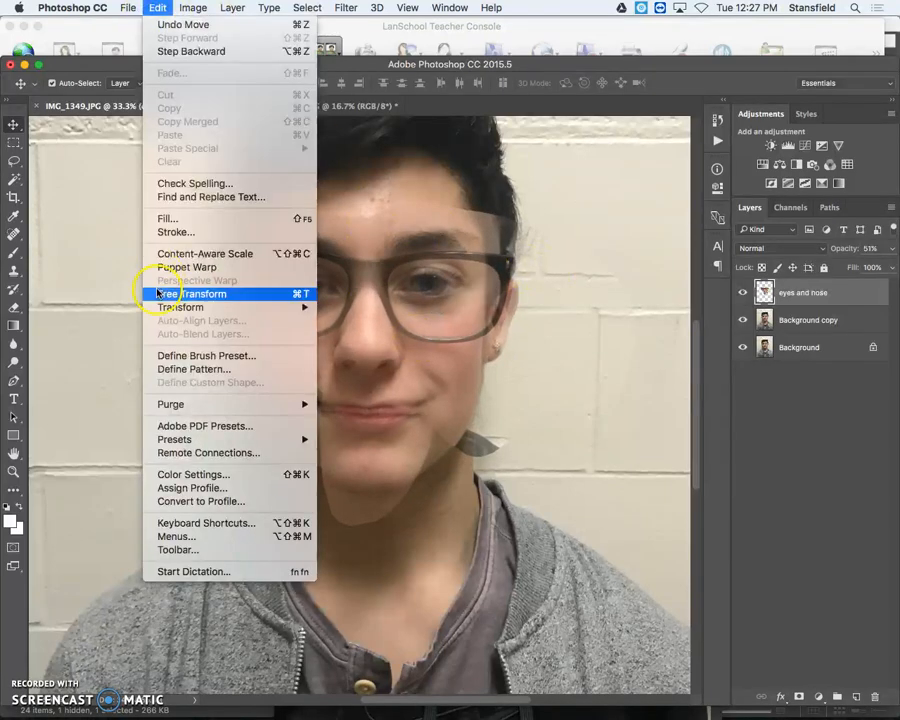
mouse_move(305, 306)
left_click(289, 297)
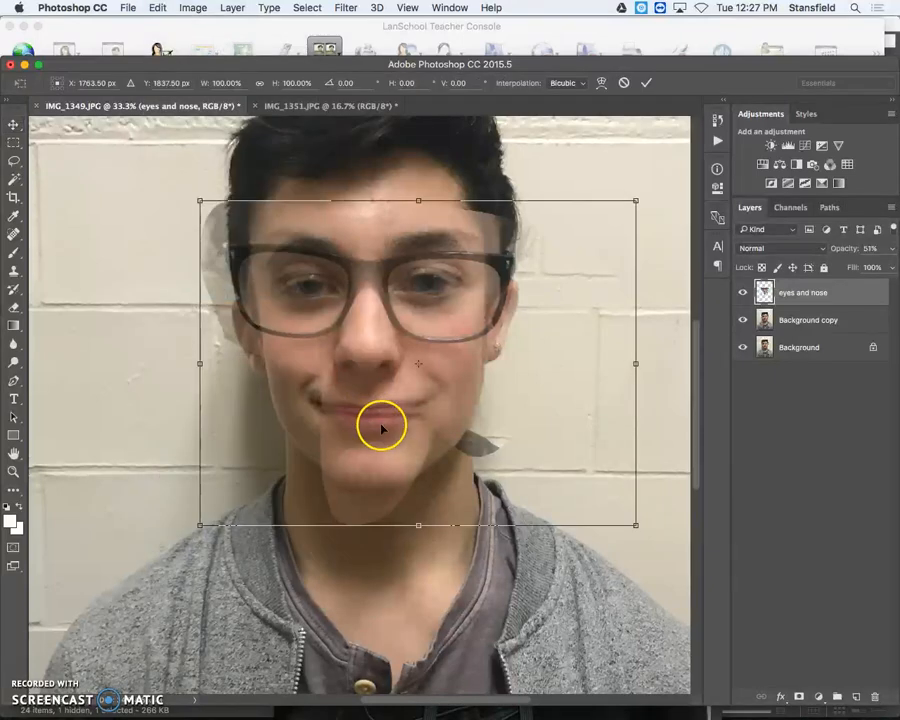
mouse_move(633, 201)
left_mouse_down()
mouse_move(606, 207)
mouse_move(605, 198)
mouse_move(632, 204)
left_mouse_up()
left_click_drag(542, 358, 548, 357)
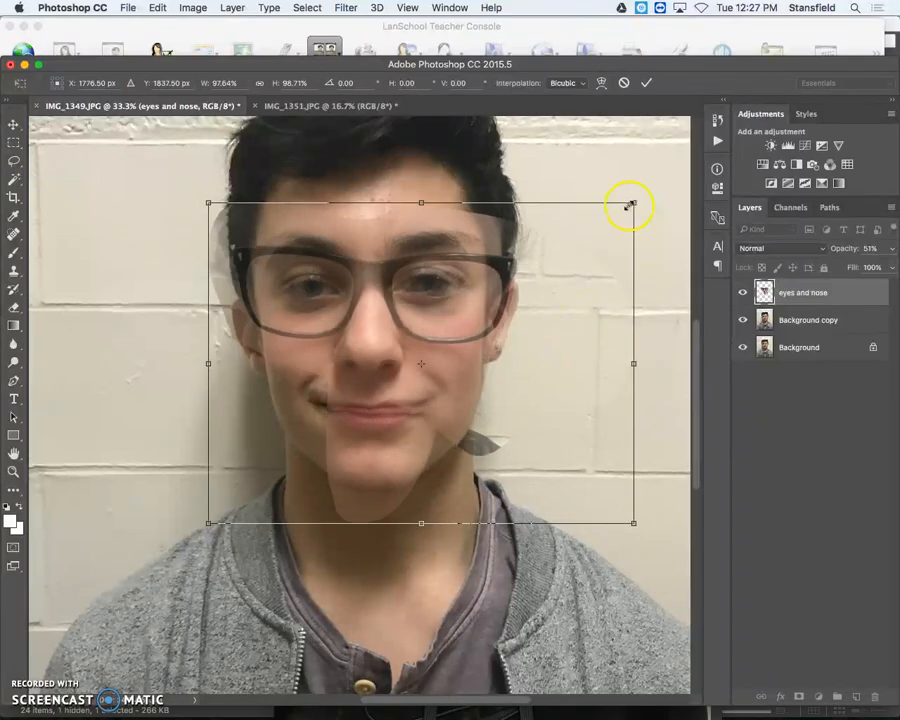
left_click_drag(657, 234, 655, 223)
mouse_move(452, 341)
left_mouse_down()
mouse_move(440, 336)
mouse_move(459, 354)
left_mouse_up()
left_click_drag(633, 355, 615, 353)
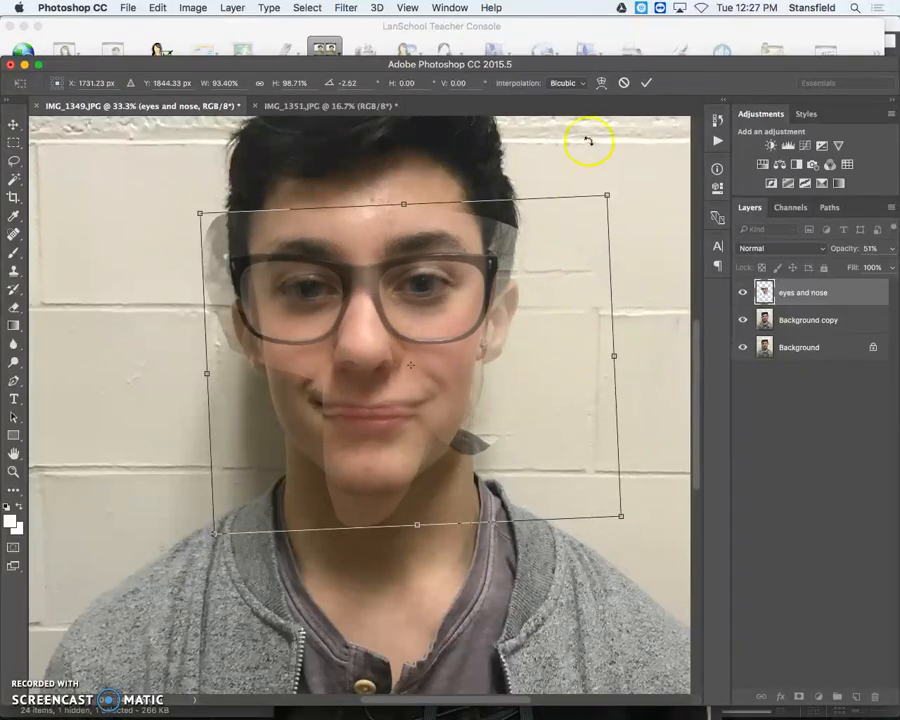
- Refine the layer's fit to about 91.1% width, 94.2% height and -3.29° rotation, align it with the face, and apply the transform
left_click_drag(606, 193, 602, 206)
left_click_drag(496, 342, 506, 353)
left_click_drag(649, 373, 652, 376)
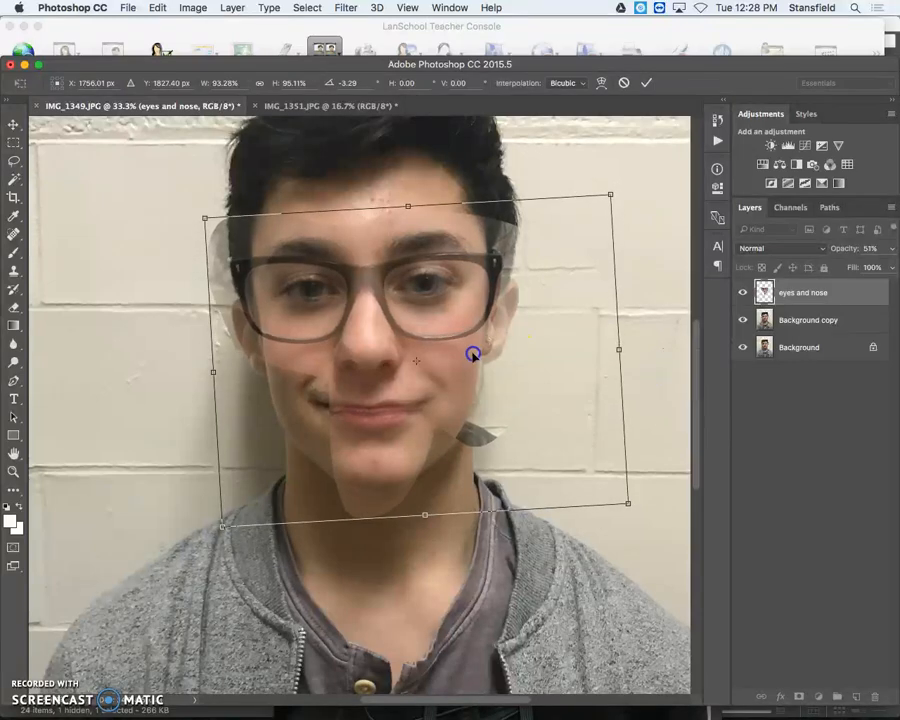
left_click_drag(472, 351, 474, 350)
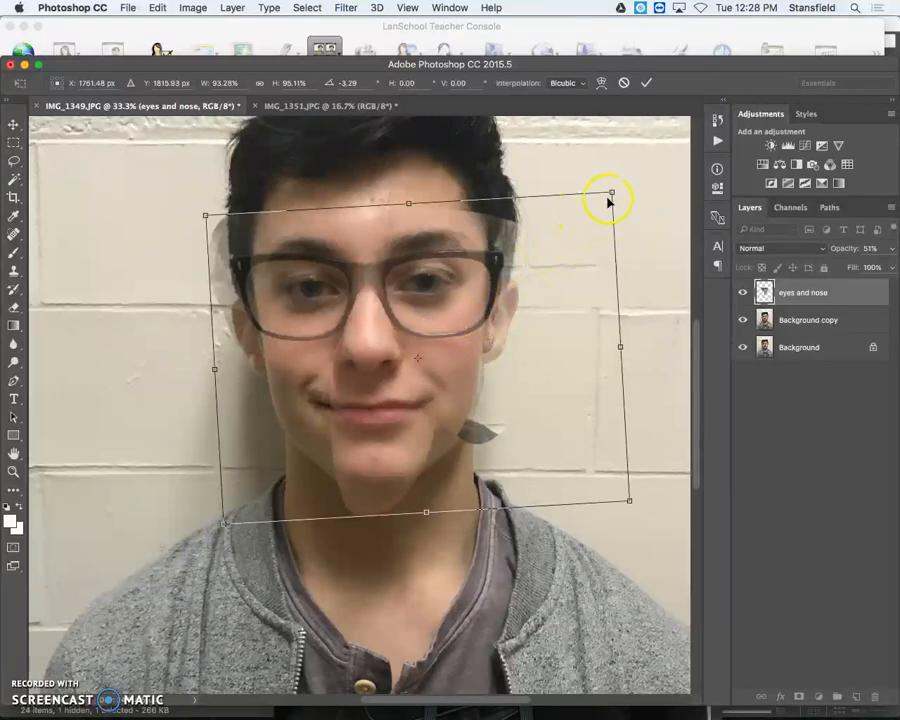
mouse_move(613, 192)
left_mouse_down()
mouse_move(599, 199)
mouse_move(602, 208)
mouse_move(613, 195)
mouse_move(603, 195)
left_mouse_up()
left_click_drag(540, 295, 541, 292)
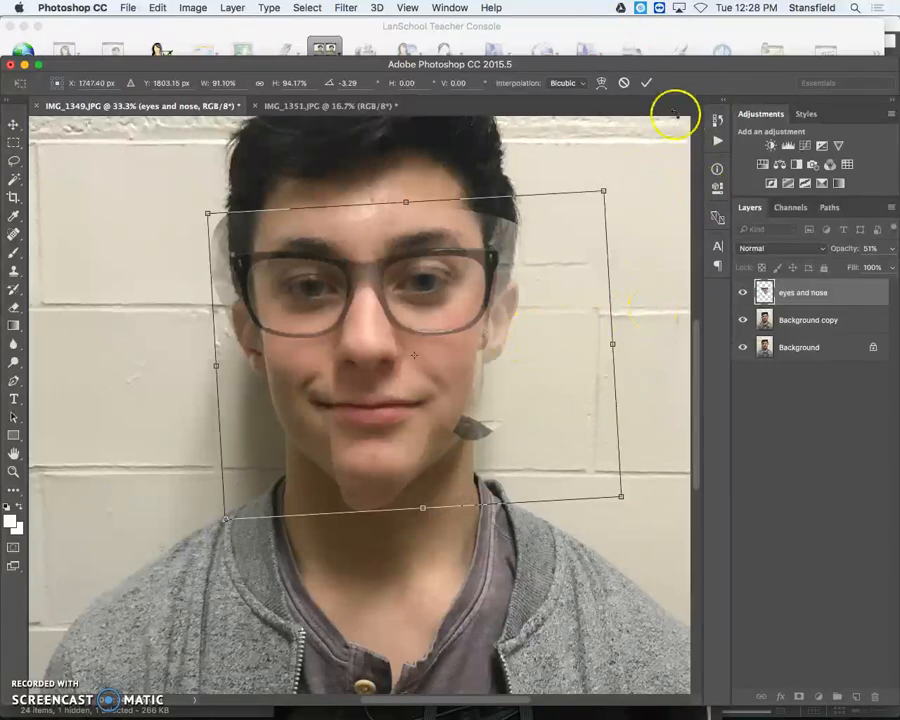
left_click(647, 85)
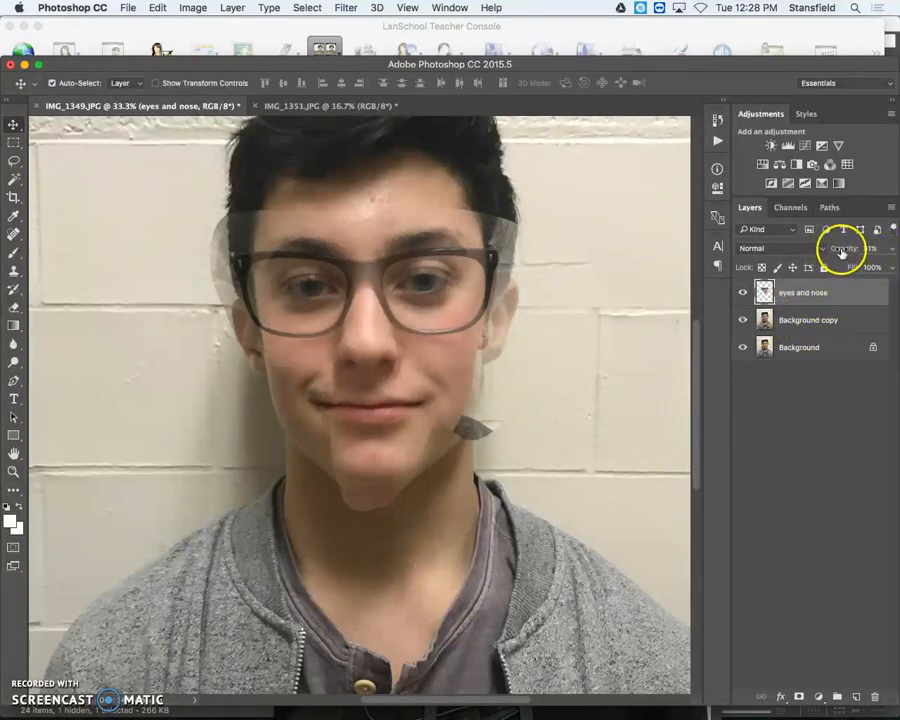
- Set the "eyes and nose" layer's opacity to 100% and hide the Background copy and Background layers
left_click_drag(840, 253, 896, 252)
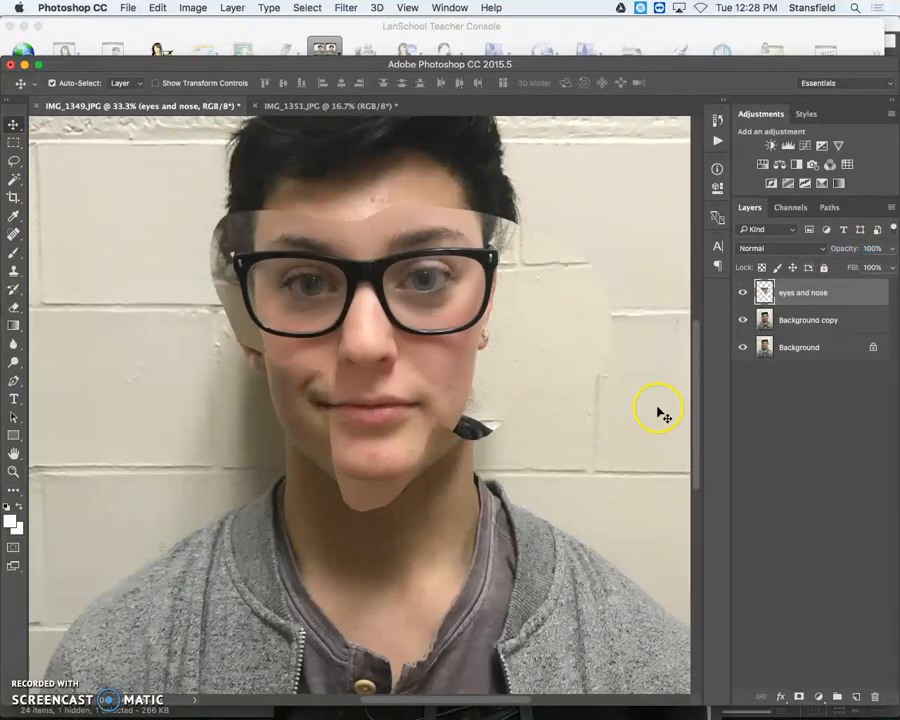
left_click(742, 321)
left_click(742, 348)
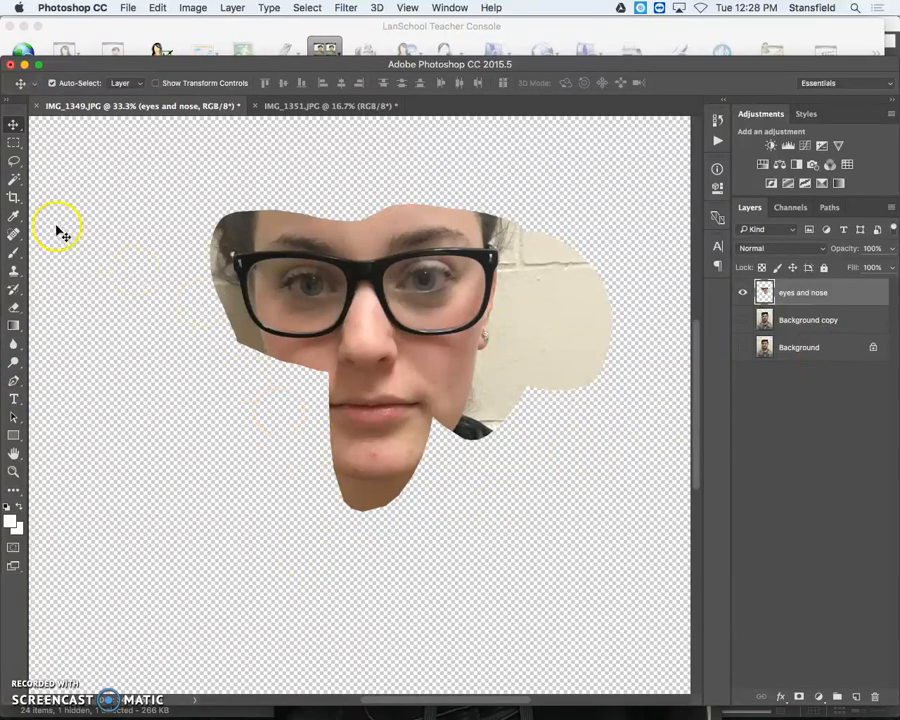
- Erase the mouth, chin and surplus wall from the "eyes and nose" layer, keeping the glasses area, and show both background layers again
left_click(15, 312)
mouse_move(15, 312)
left_mouse_down()
mouse_move(127, 313)
mouse_move(95, 311)
left_mouse_up()
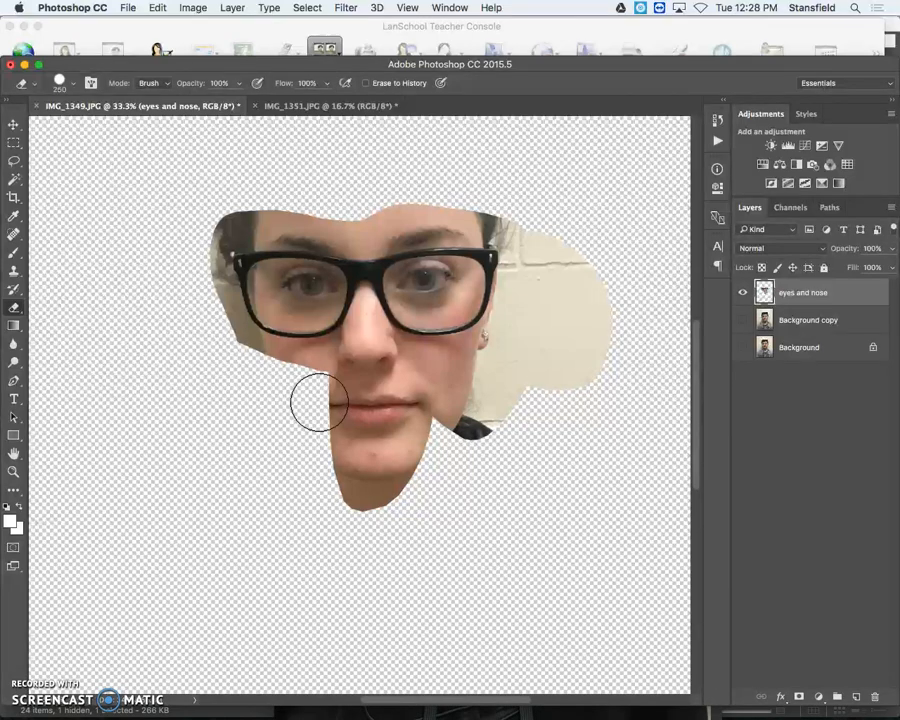
key("bracketleft")
key("bracketleft")
key("bracketleft")
key("bracketleft")
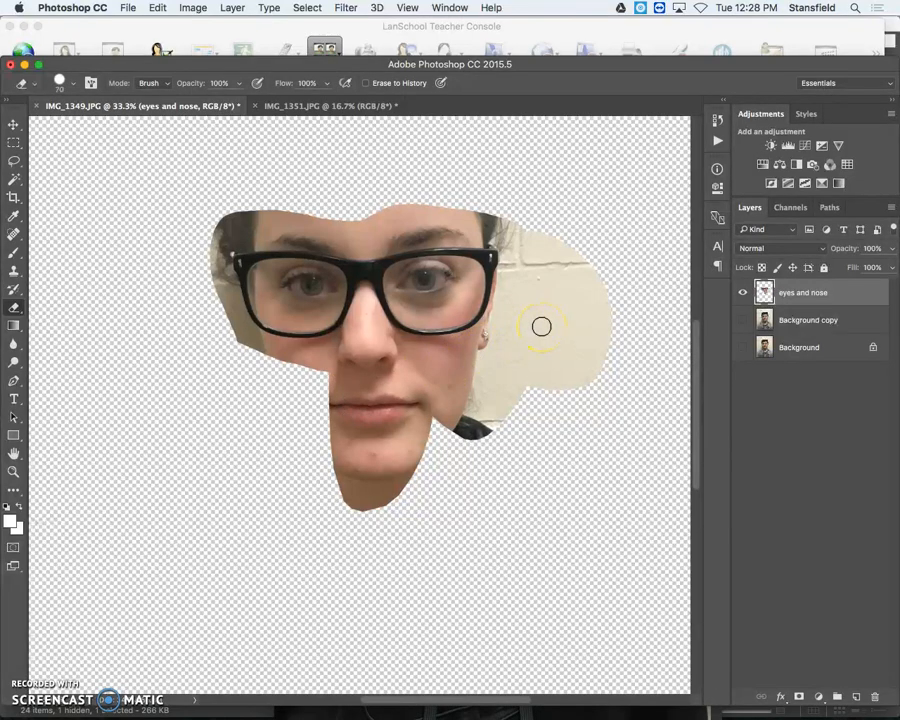
mouse_move(297, 474)
left_mouse_down()
mouse_move(432, 476)
mouse_move(420, 452)
mouse_move(280, 434)
mouse_move(488, 423)
mouse_move(352, 406)
mouse_move(565, 336)
mouse_move(510, 436)
mouse_move(635, 305)
mouse_move(597, 283)
mouse_move(547, 209)
mouse_move(549, 261)
mouse_move(522, 354)
mouse_move(532, 207)
mouse_move(408, 184)
mouse_move(426, 180)
mouse_move(226, 199)
mouse_move(193, 217)
mouse_move(228, 368)
left_mouse_up()
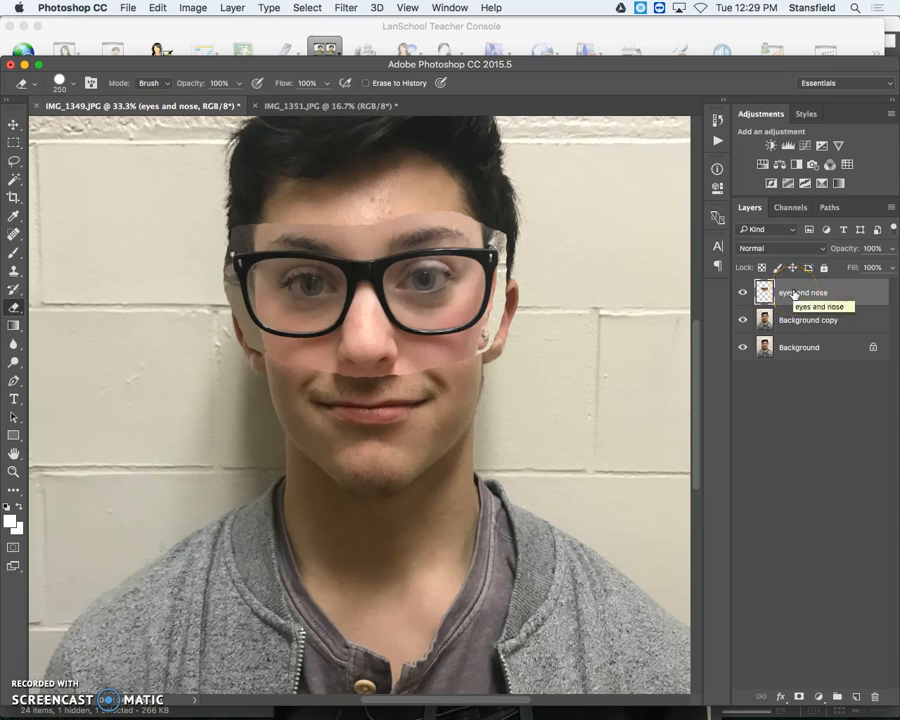
- Load the "eyes and nose" layer's outline as a selection and invert it
key("super+0")
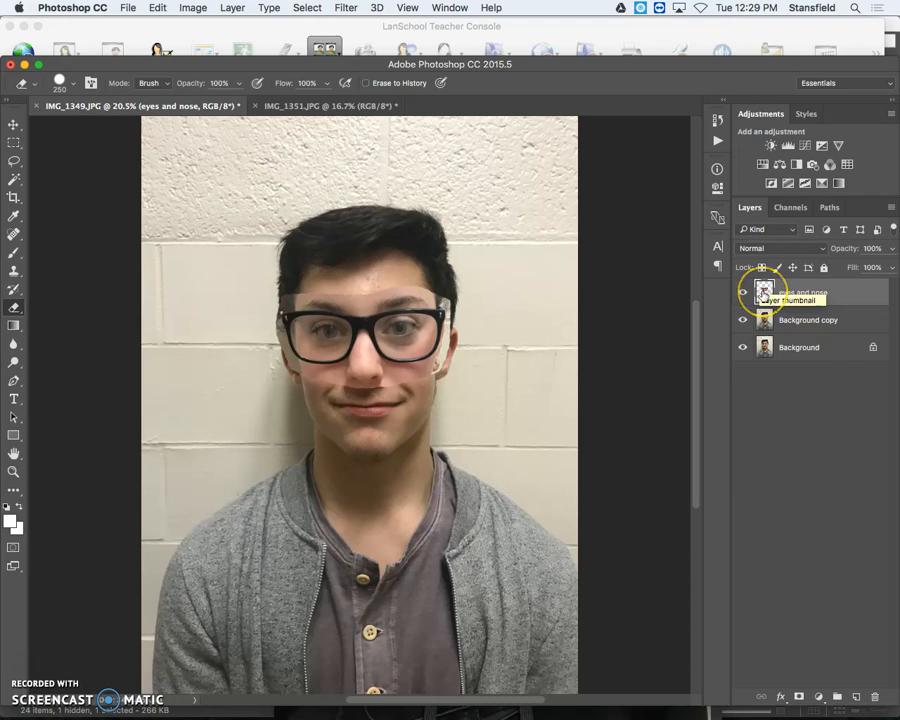
left_click(764, 291, "super")
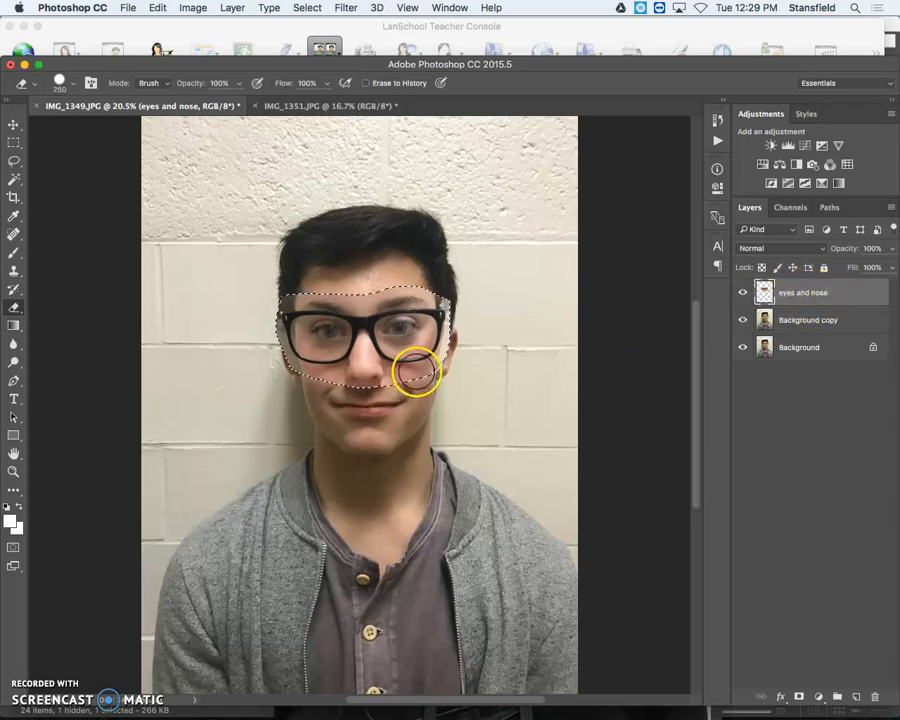
left_click(307, 8)
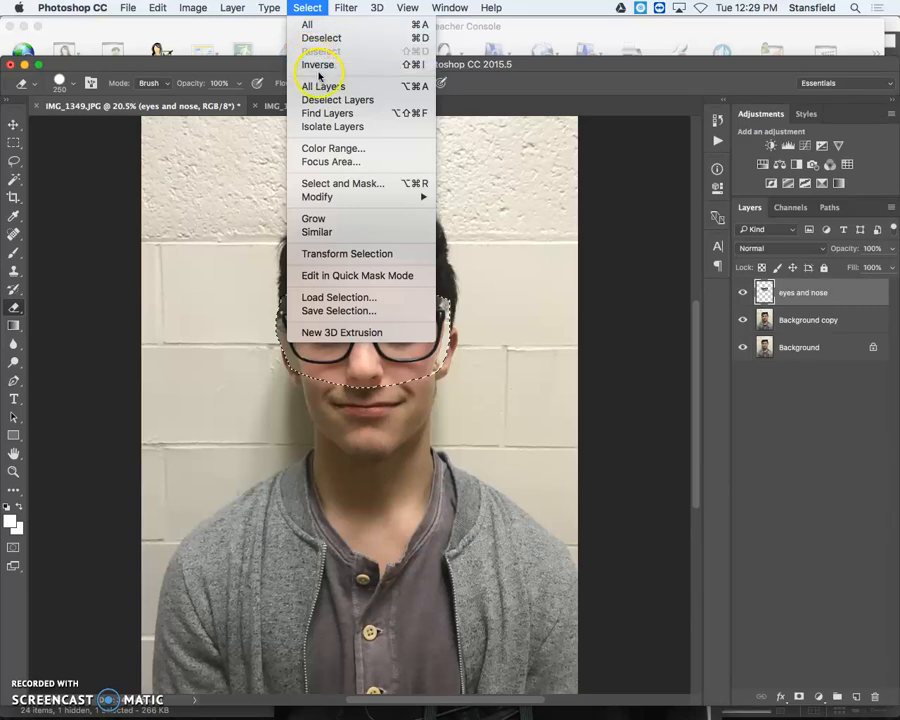
left_click(404, 65)
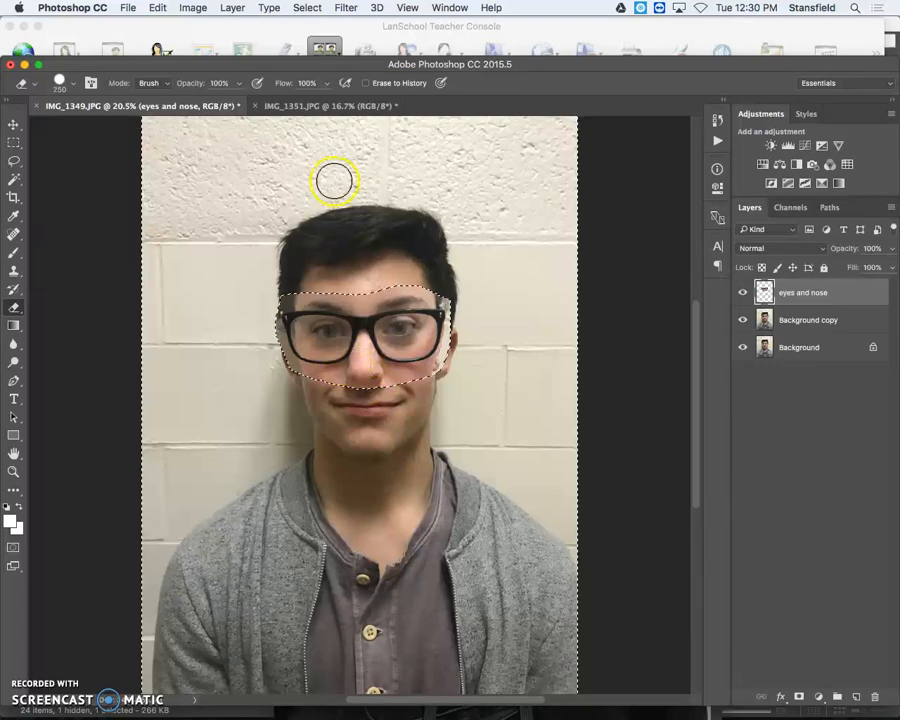
- Expand the inverted selection by 15 pixels and inspect its overlap along the edges of the glasses area at 100%
left_click(303, 8)
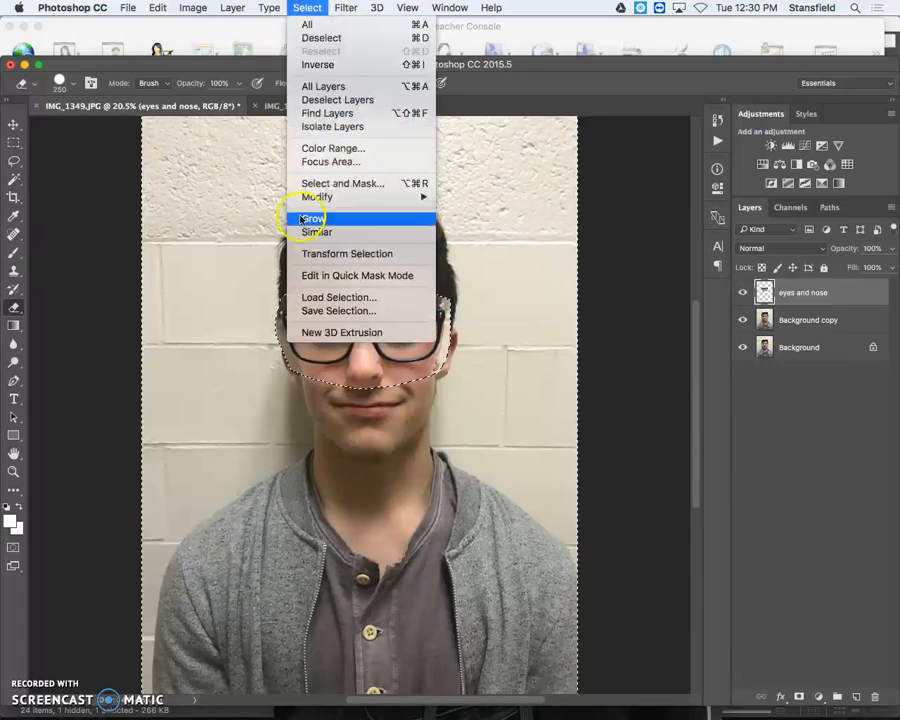
mouse_move(354, 198)
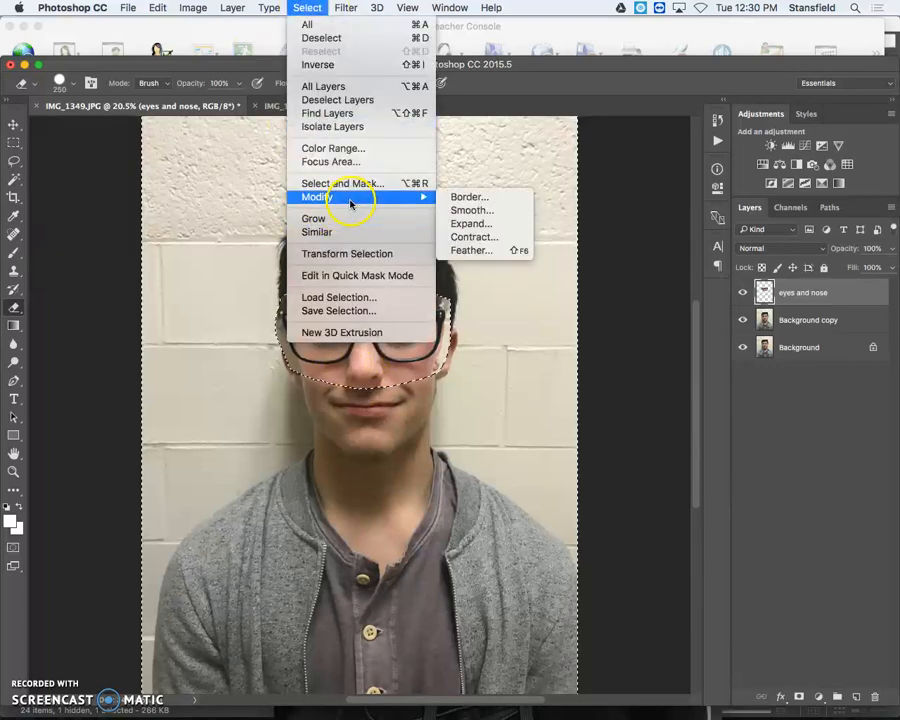
left_click(488, 224)
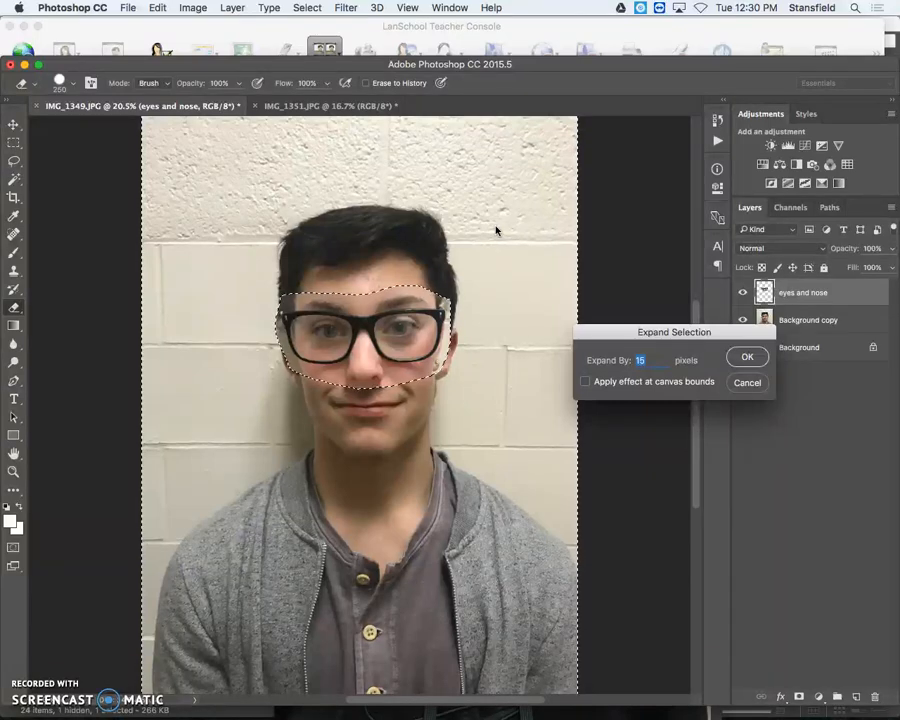
left_click(746, 357)
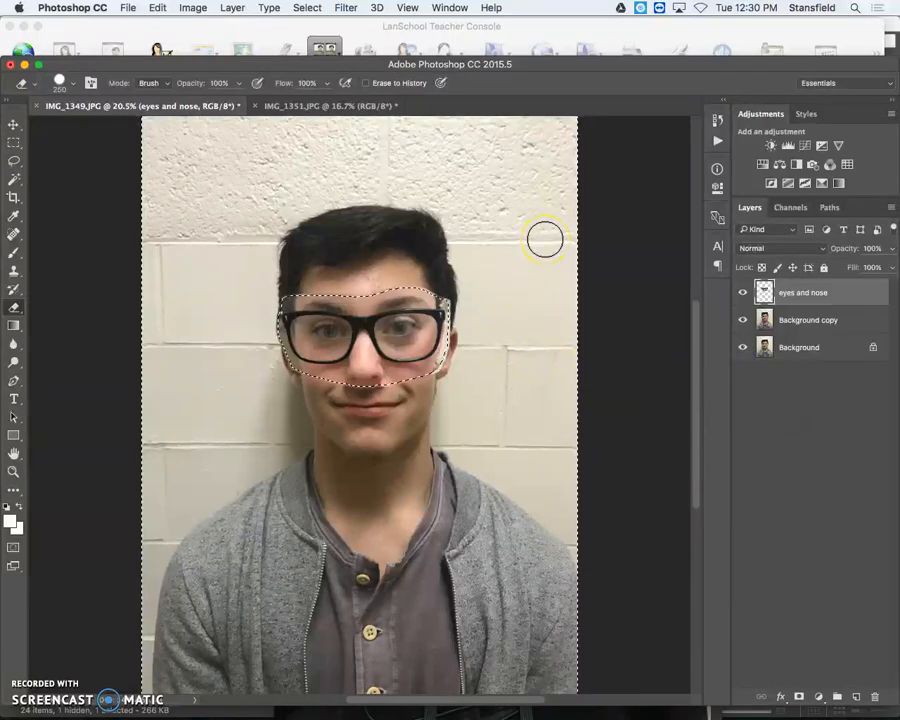
key("super+1")
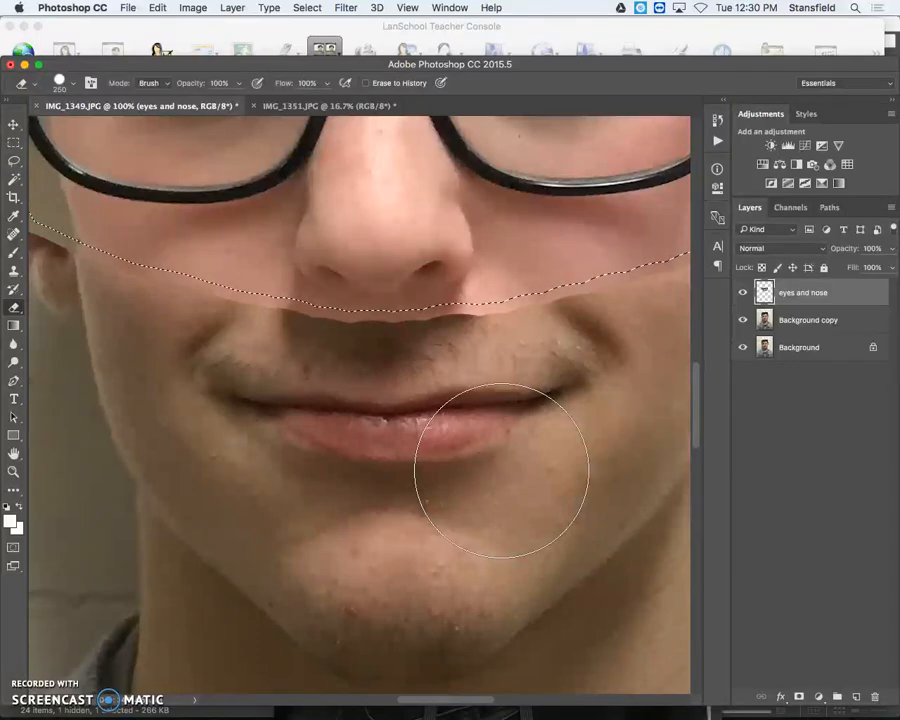
left_click_drag(281, 308, 563, 667)
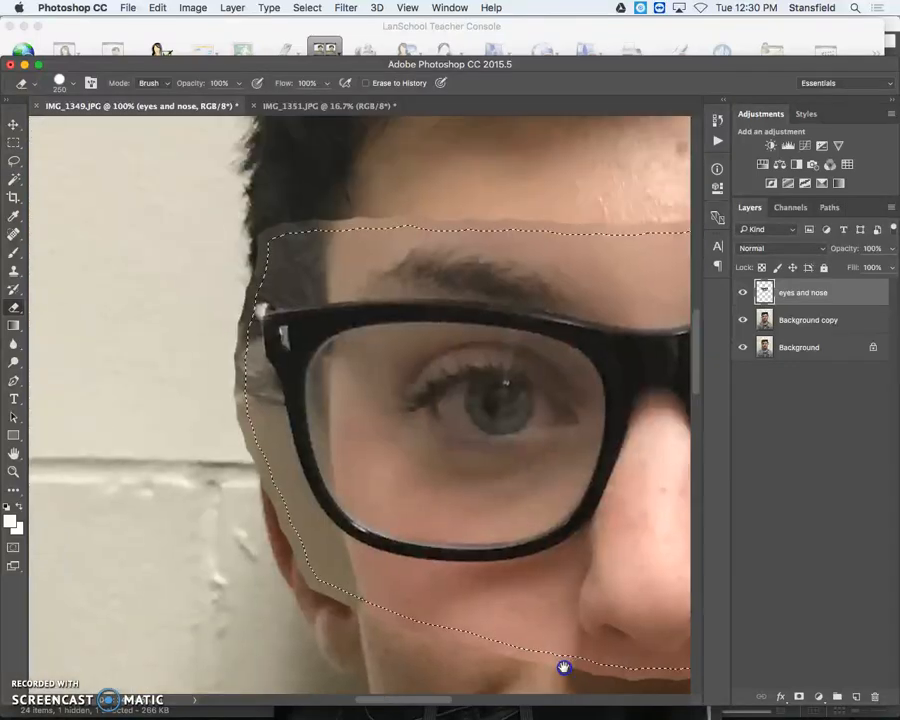
left_click_drag(547, 442, 74, 434)
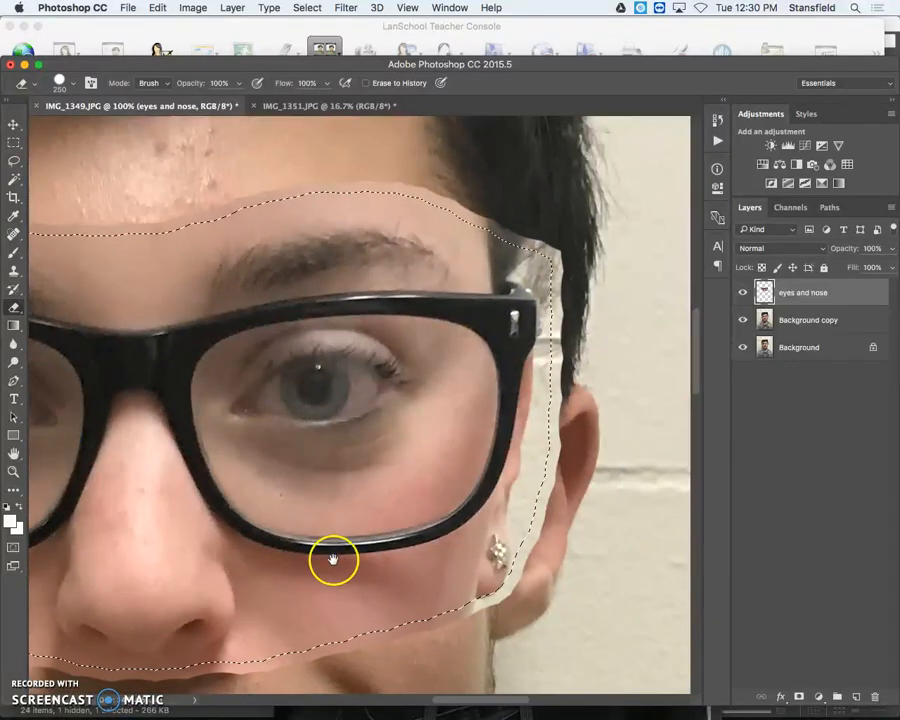
left_click_drag(332, 560, 496, 432)
key("super+minus")
key("super+0")
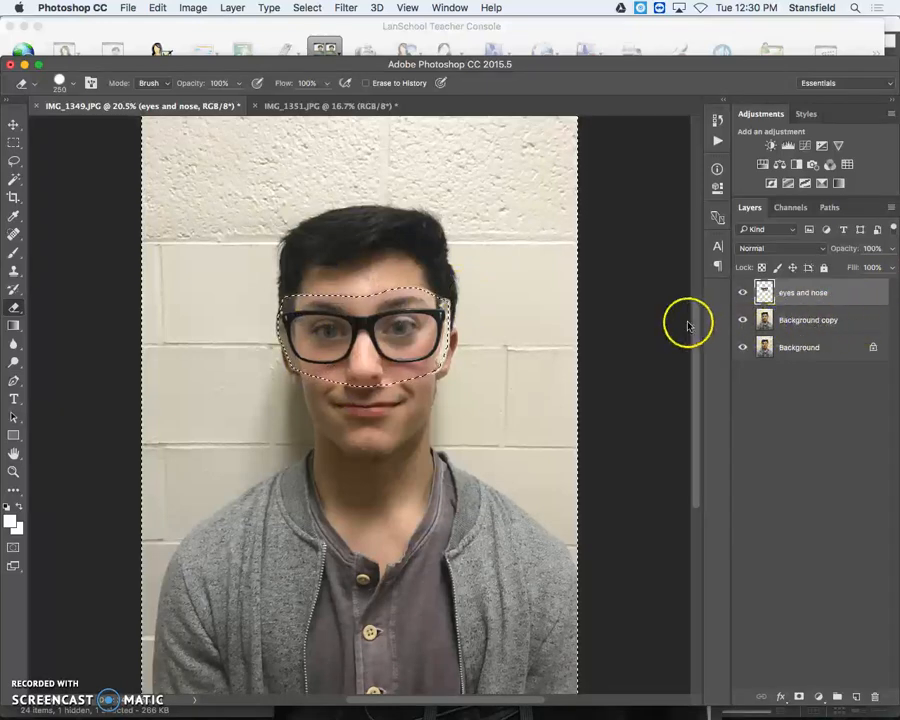
- Invert the selection back to the glasses area and hide the "eyes and nose" and Background layers
left_click(309, 8)
mouse_move(370, 197)
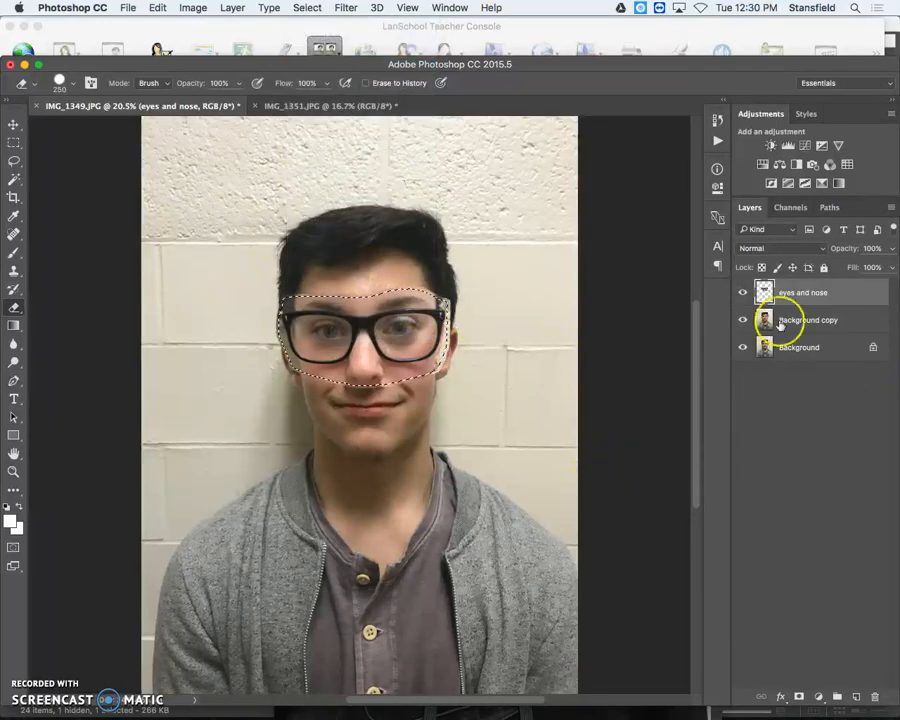
left_click(745, 295)
left_click(742, 347)
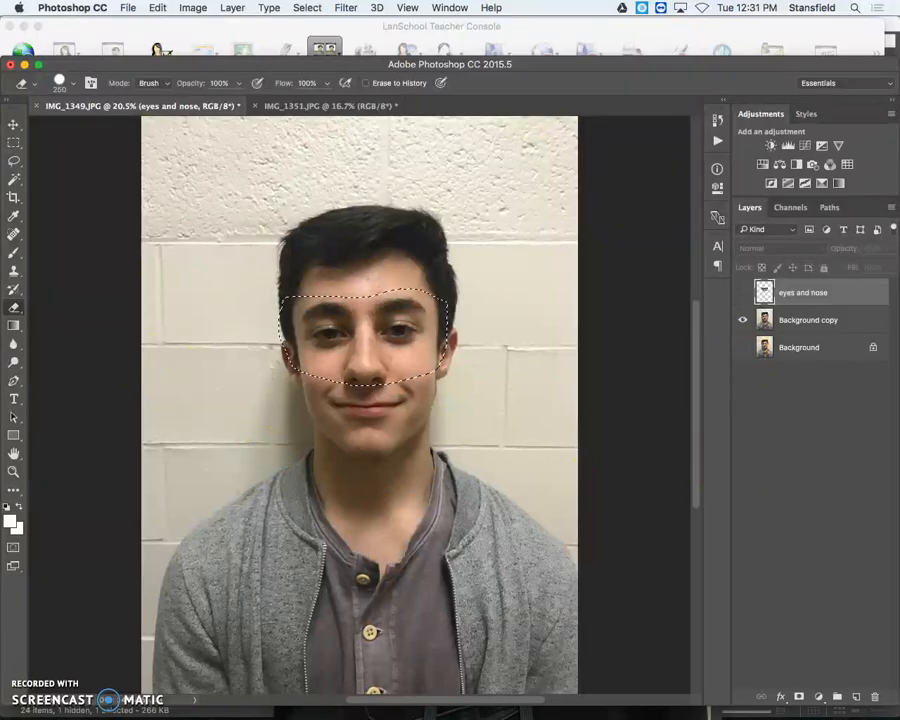
- Delete the selected eye and nose area from the Background copy layer
right_click(30, 307)
left_click(86, 304)
left_click(822, 319)
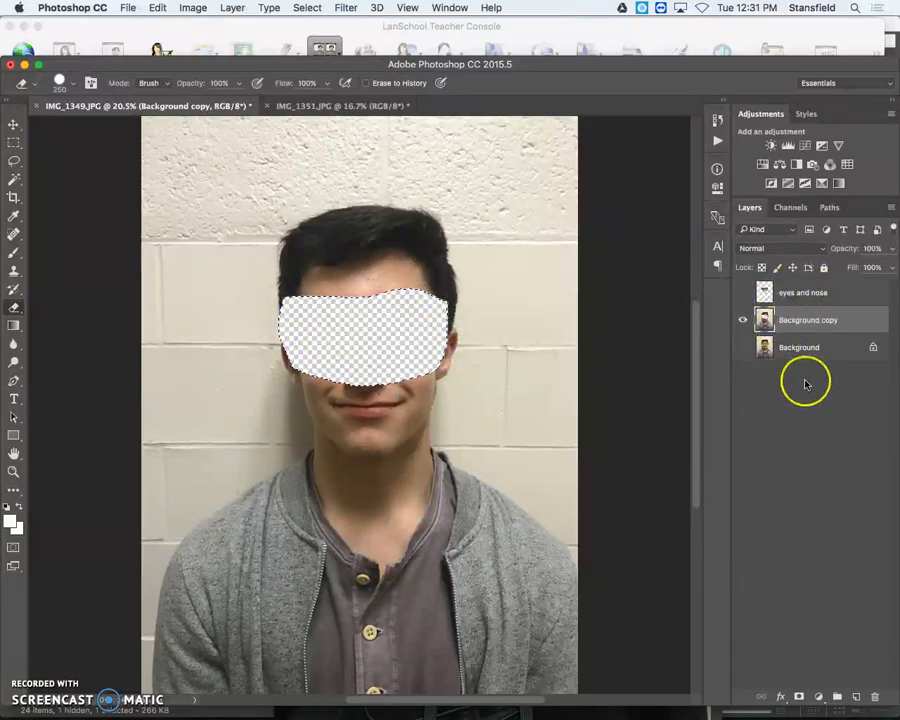
- Show the Background and "eyes and nose" layers again and clear the selection
left_click(741, 347)
left_click(742, 292)
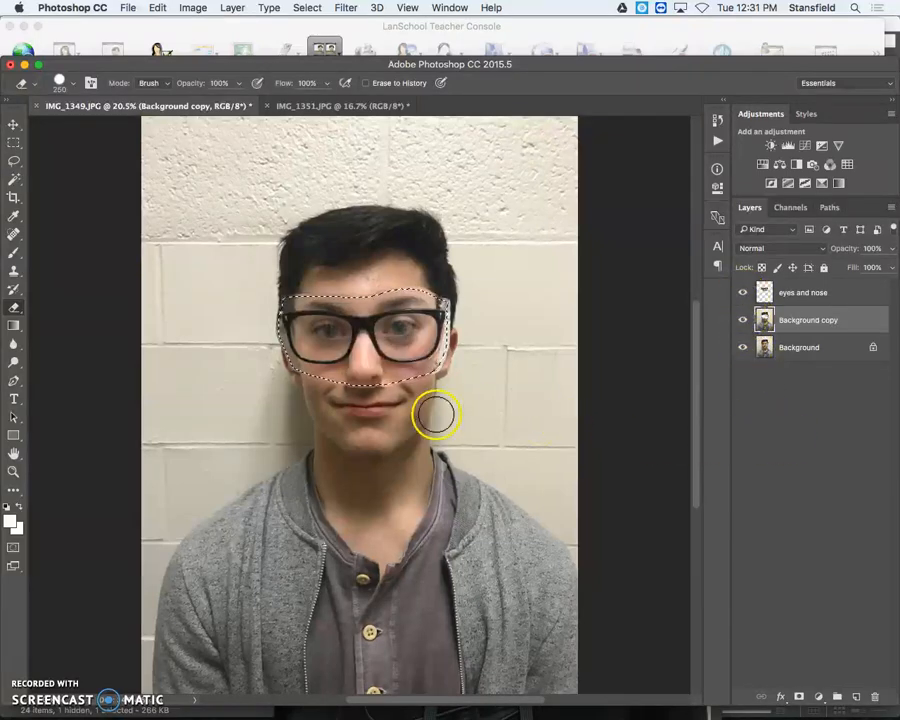
left_click(307, 8)
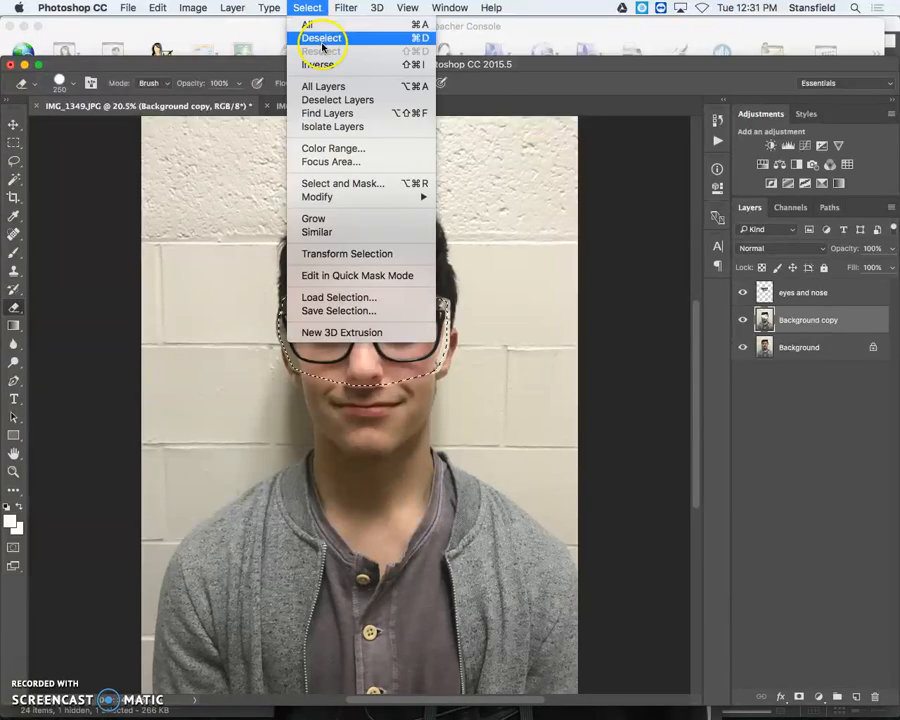
left_click(373, 38)
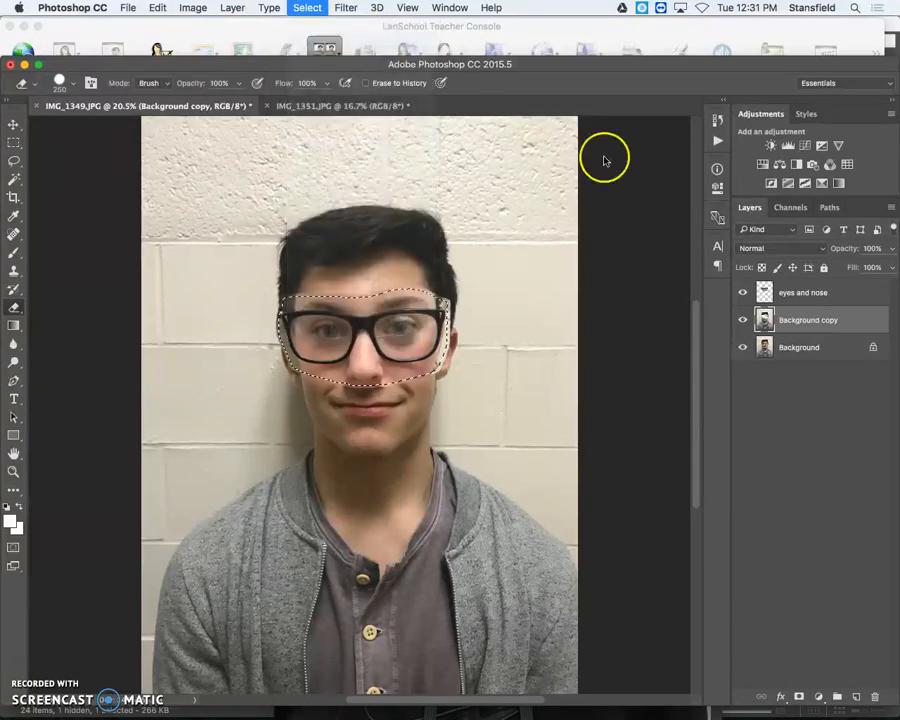
- Auto-blend the "eyes and nose" and Background copy layers using Panorama, Seamless Tones and Colors, and Content Aware Fill Transparent Areas
left_click(829, 294, "shift")
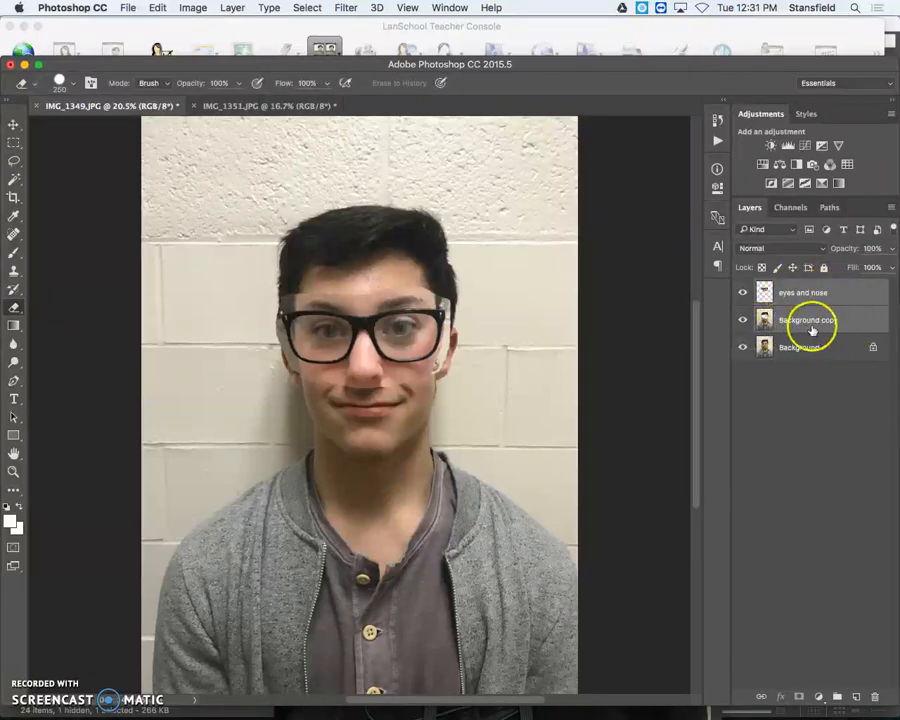
left_click(156, 8)
left_click(205, 334)
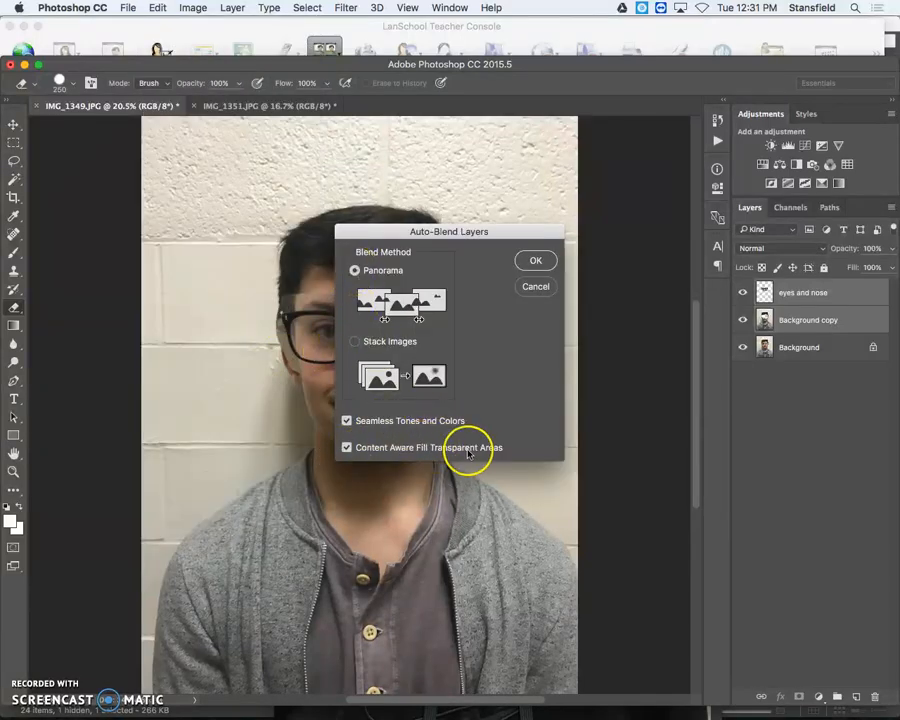
left_click(534, 263)
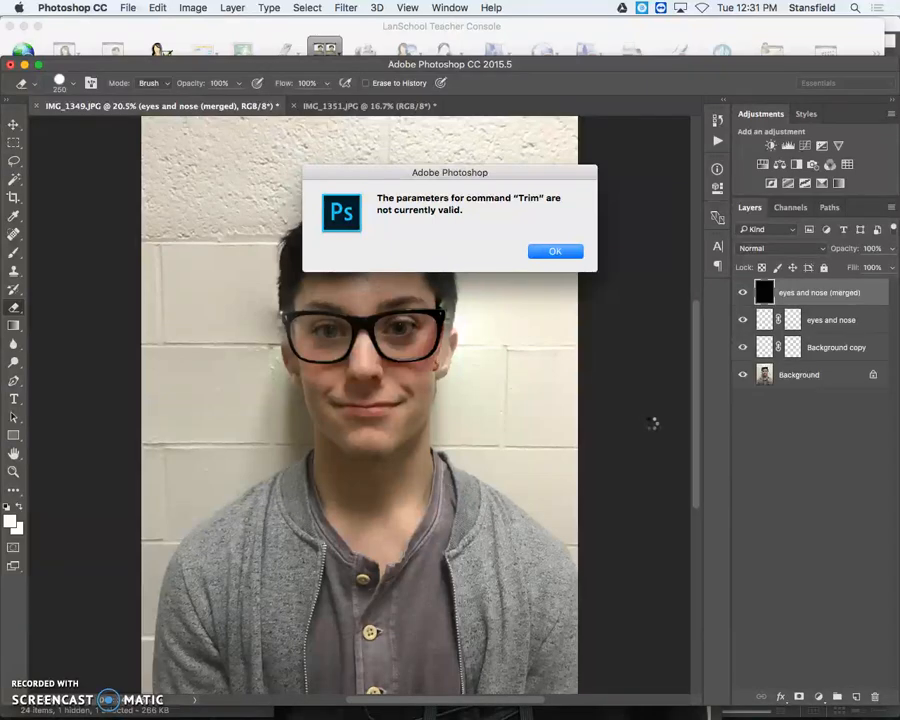
left_click(556, 250)
mouse_move(437, 375)
left_mouse_down()
mouse_move(449, 307)
mouse_move(431, 376)
mouse_move(448, 313)
mouse_move(438, 364)
left_mouse_up()
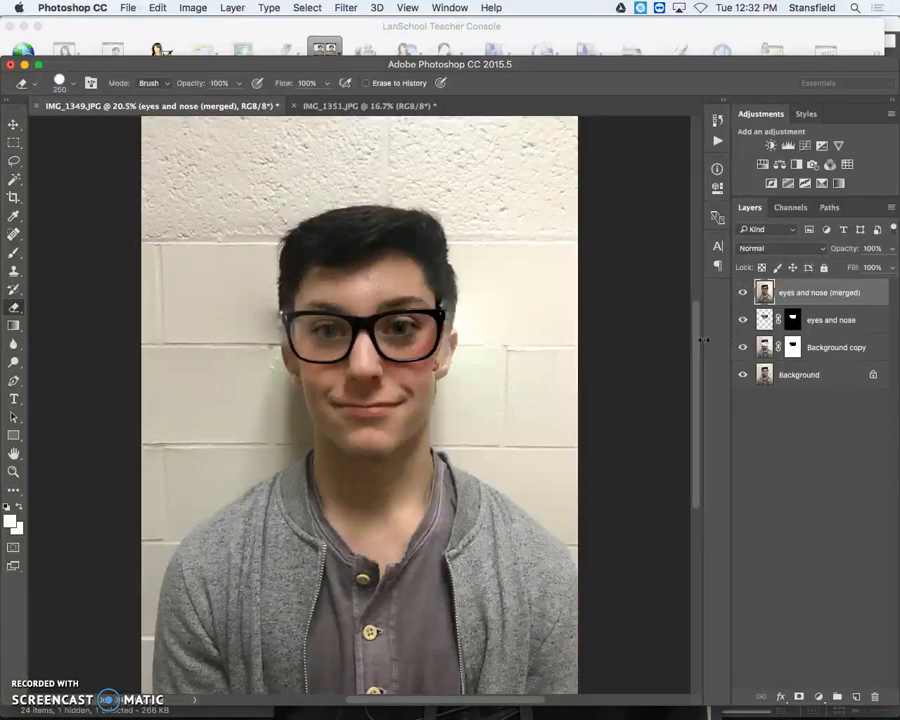
- Revert the document history to the Deselect state just before the Auto-Blend Layers entry
left_click(716, 121)
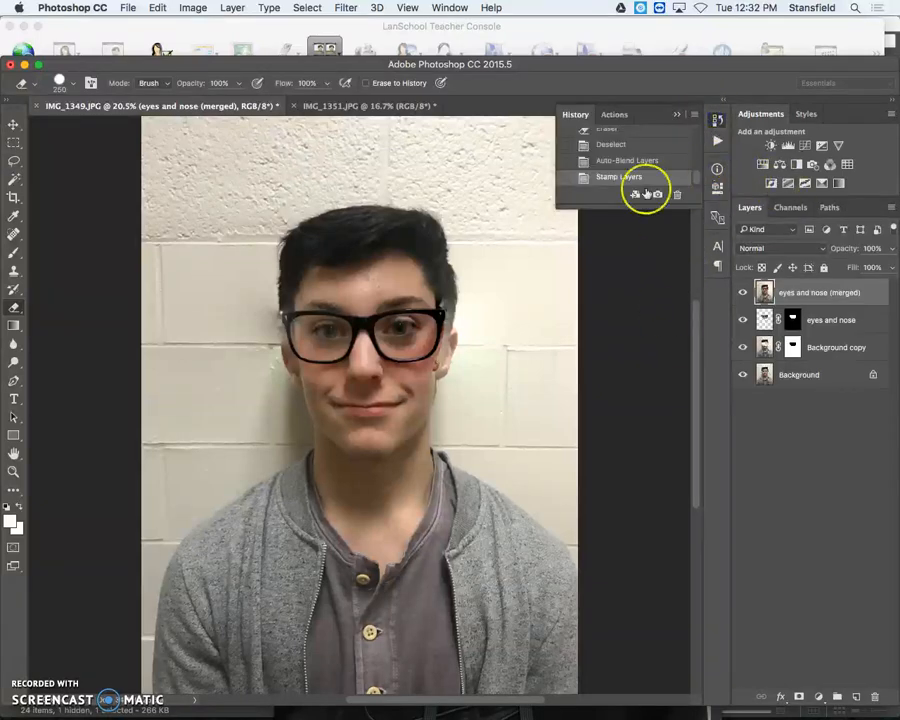
left_click_drag(673, 208, 673, 302)
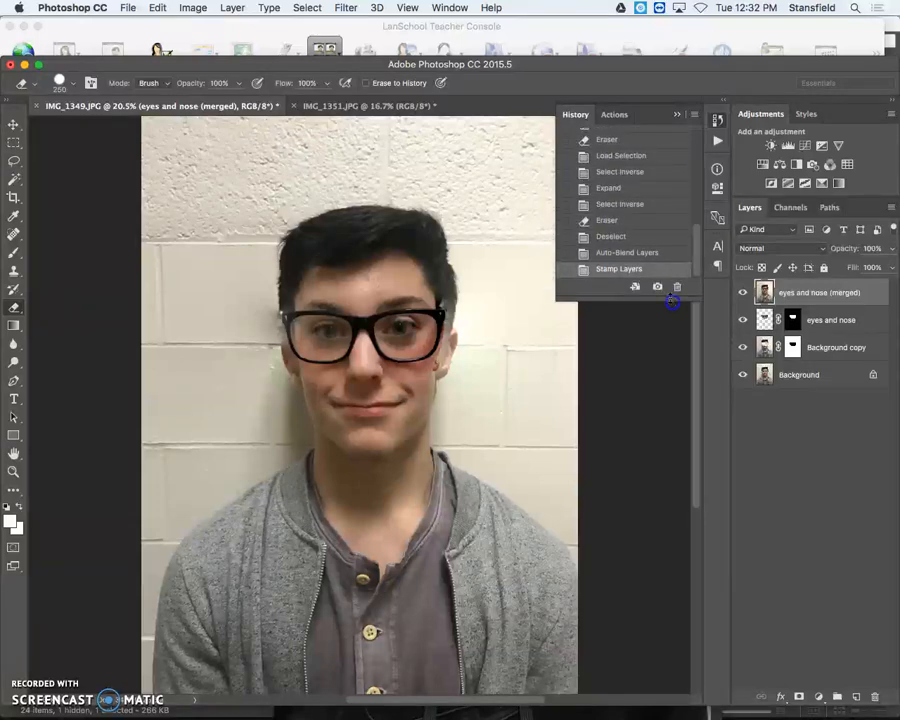
left_click(648, 237)
left_click(812, 386)
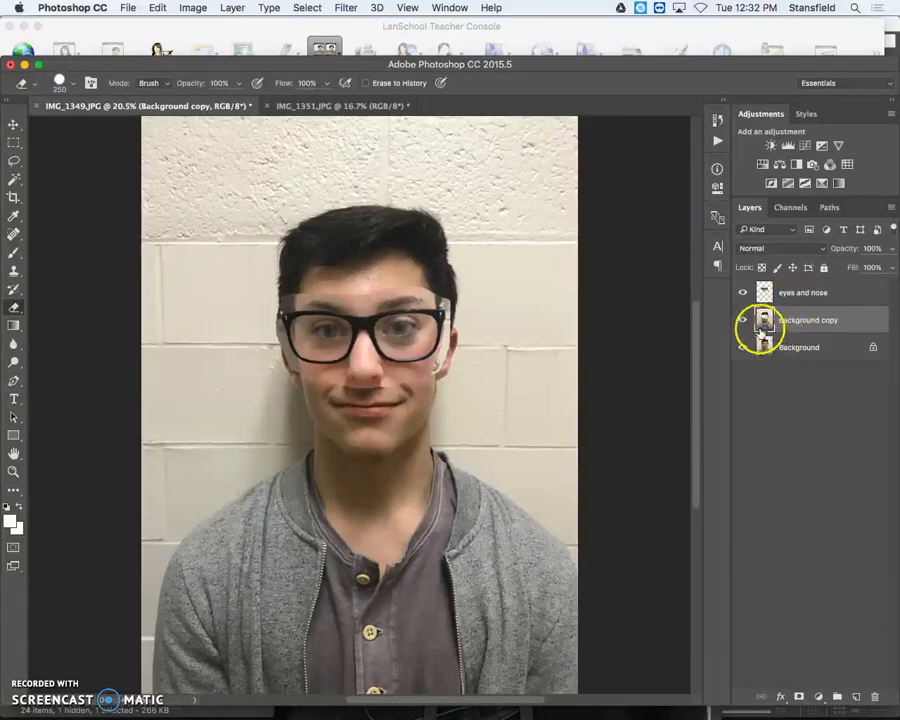
- Erase the surplus earring, hair and outer cheek of the "eyes and nose" layer around the image's right ear, reducing the eraser to 80
left_click(788, 293)
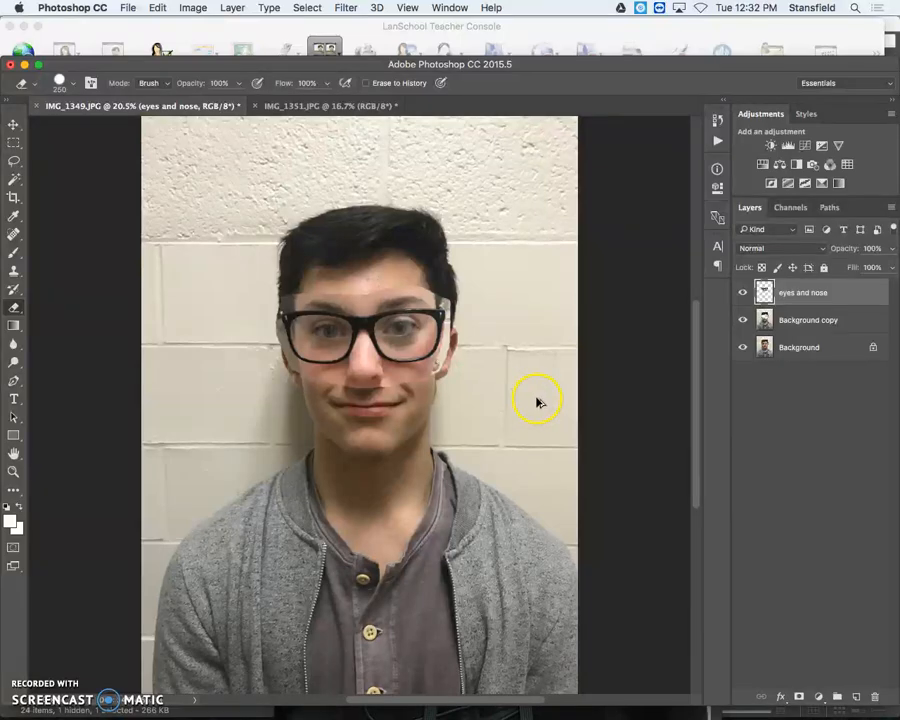
key("super+1")
left_click_drag(580, 374, 219, 541)
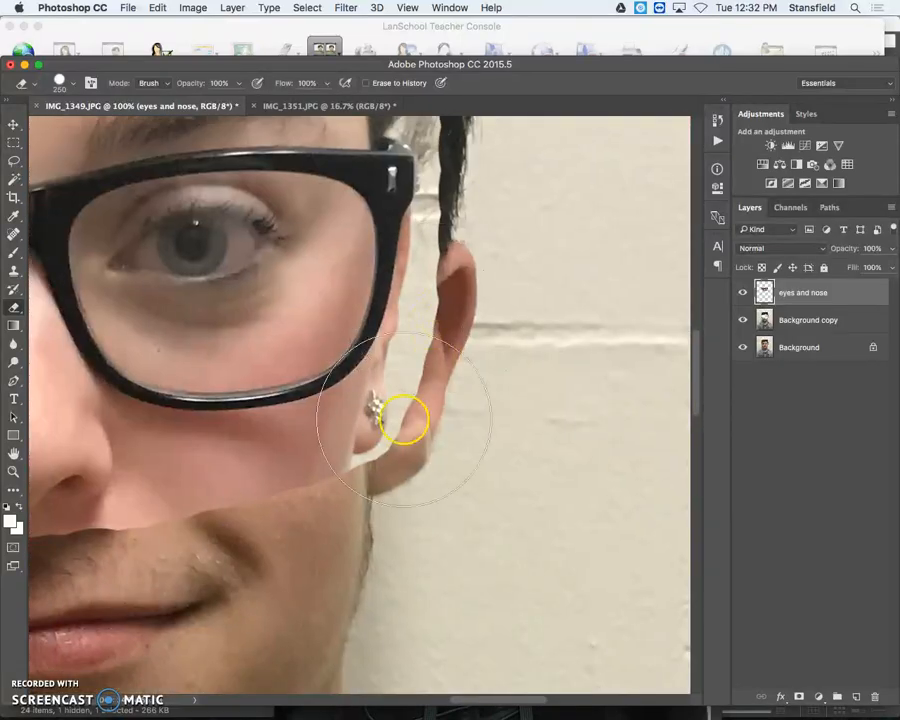
scroll(465, 562, "up", 5)
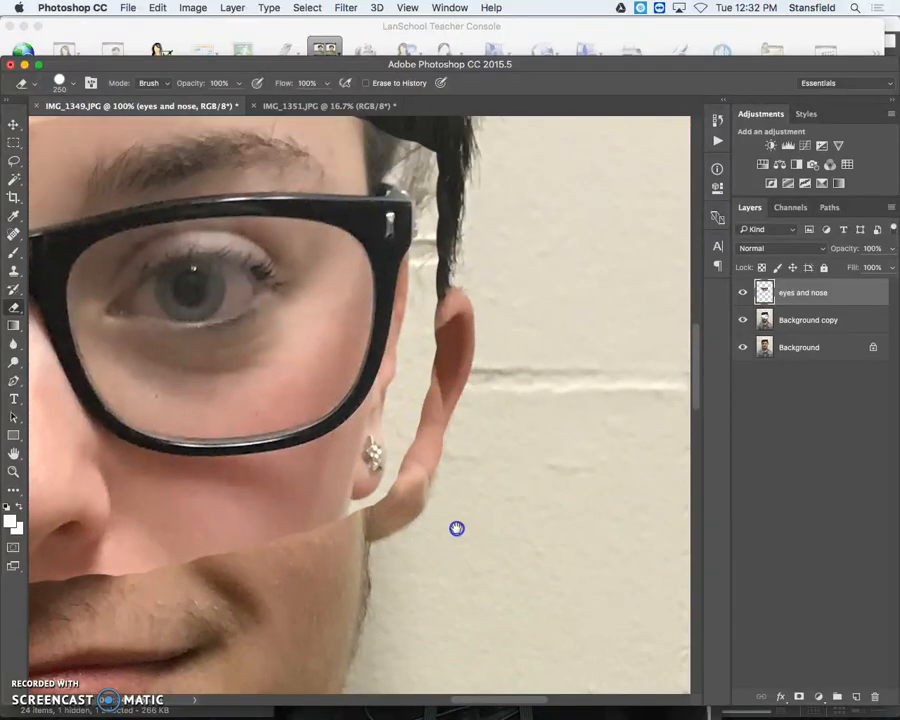
key("bracketleft")
key("bracketleft")
key("bracketleft")
key("bracketleft")
key("bracketleft")
key("bracketleft")
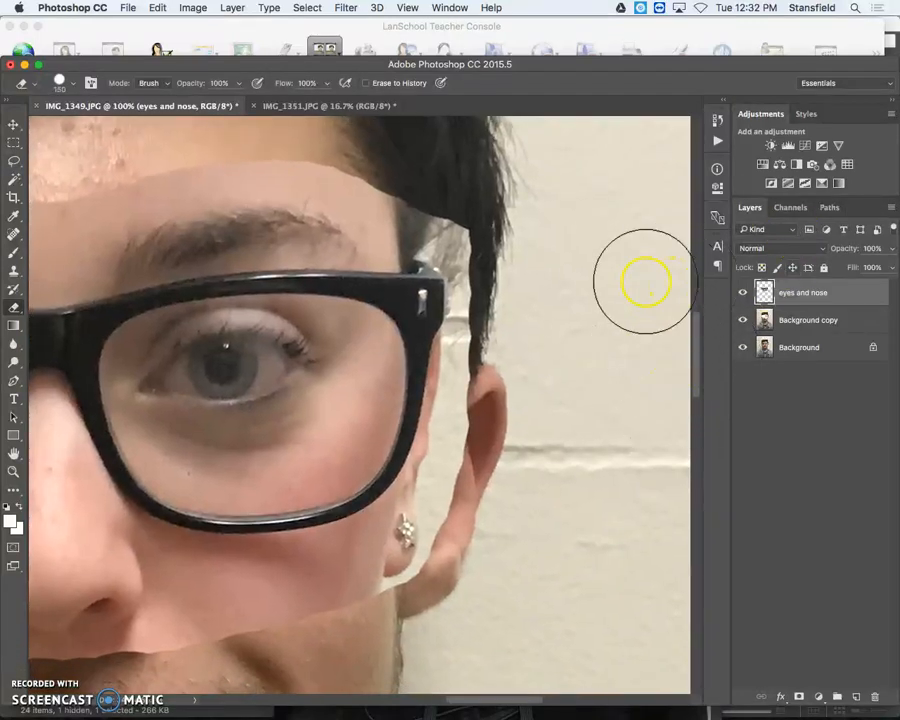
mouse_move(458, 236)
left_mouse_down()
mouse_move(475, 345)
mouse_move(476, 305)
mouse_move(470, 400)
mouse_move(461, 347)
mouse_move(471, 316)
mouse_move(457, 366)
mouse_move(456, 350)
mouse_move(441, 492)
mouse_move(432, 511)
mouse_move(447, 453)
mouse_move(397, 602)
mouse_move(450, 446)
mouse_move(451, 393)
mouse_move(444, 452)
mouse_move(432, 464)
mouse_move(442, 428)
mouse_move(485, 400)
mouse_move(503, 405)
mouse_move(445, 377)
mouse_move(502, 406)
mouse_move(446, 384)
mouse_move(470, 466)
mouse_move(437, 469)
left_mouse_up()
mouse_move(438, 457)
left_mouse_down()
mouse_move(442, 447)
mouse_move(416, 510)
mouse_move(424, 490)
mouse_move(394, 633)
mouse_move(352, 619)
mouse_move(370, 638)
mouse_move(594, 490)
left_mouse_up()
left_click_drag(583, 402, 523, 440)
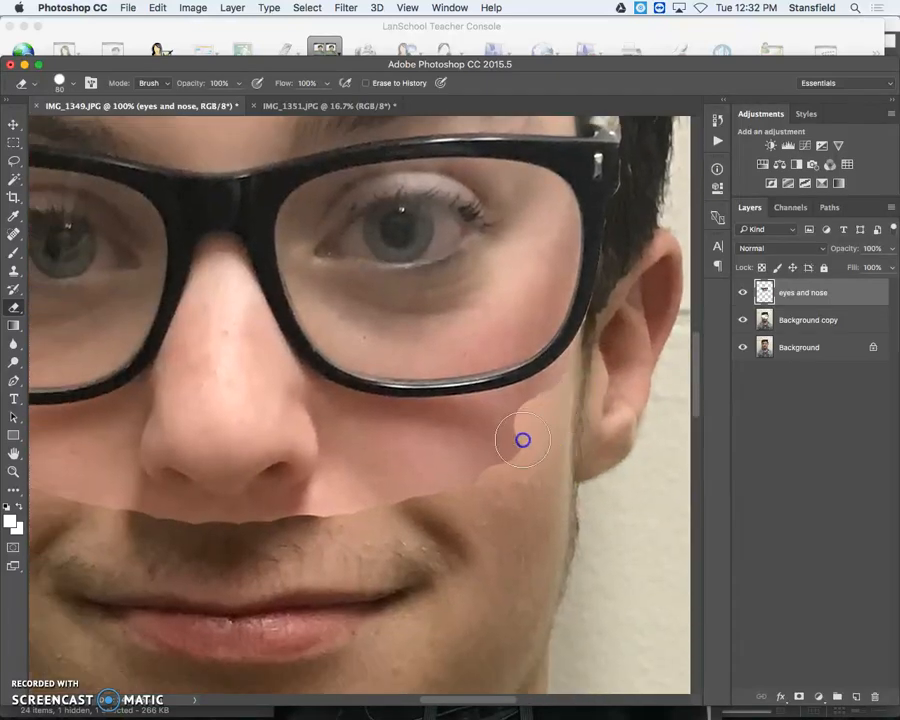
- Erase the surplus cheek and wall of the "eyes and nose" layer below the glasses and over the image's left ear
scroll(426, 508, "left", 5)
left_click(318, 533)
mouse_move(222, 507)
left_mouse_down()
mouse_move(585, 600)
mouse_move(578, 589)
mouse_move(394, 544)
mouse_move(362, 486)
mouse_move(398, 523)
mouse_move(421, 518)
mouse_move(505, 551)
mouse_move(389, 501)
mouse_move(461, 554)
mouse_move(559, 566)
mouse_move(372, 602)
mouse_move(280, 494)
mouse_move(397, 497)
left_mouse_up()
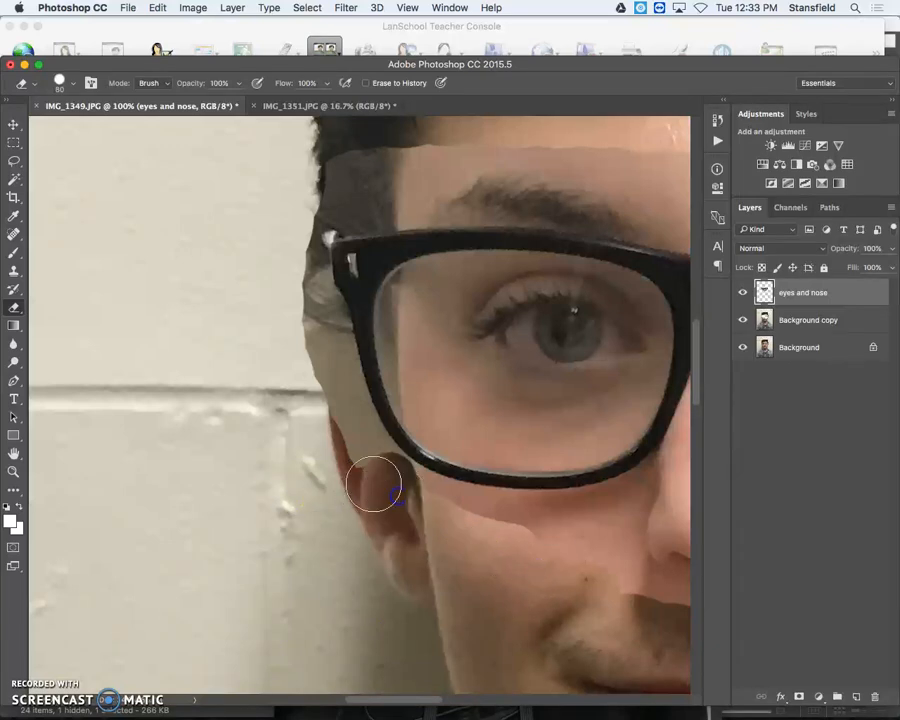
right_click(368, 453)
mouse_move(310, 420)
left_mouse_down()
mouse_move(301, 412)
mouse_move(346, 426)
mouse_move(348, 416)
mouse_move(313, 316)
left_mouse_up()
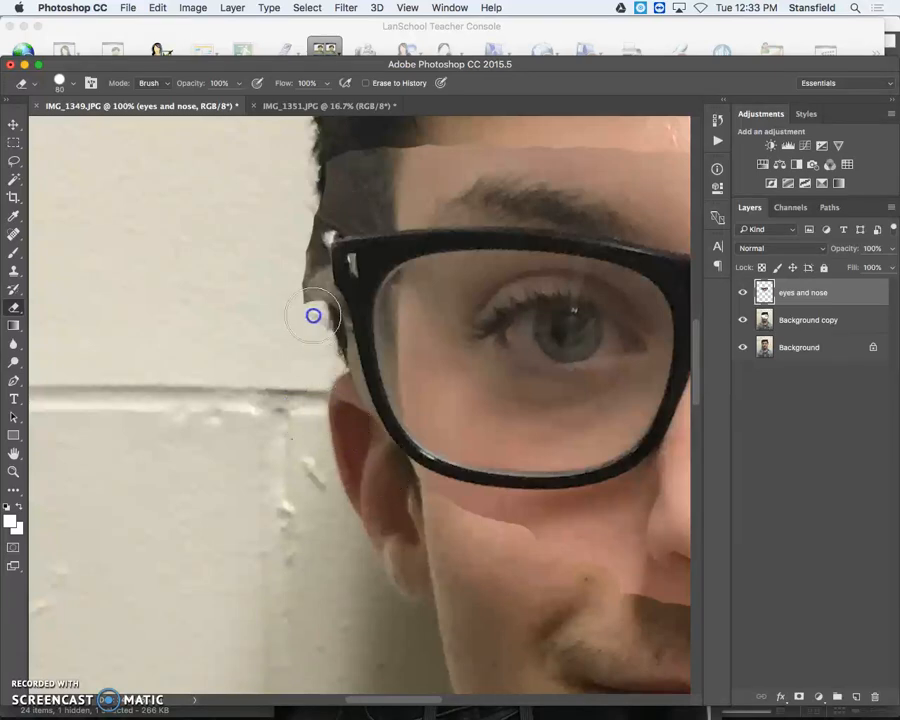
mouse_move(303, 262)
left_mouse_down()
mouse_move(338, 153)
mouse_move(376, 160)
mouse_move(364, 189)
mouse_move(316, 194)
mouse_move(323, 208)
mouse_move(301, 251)
mouse_move(303, 276)
left_mouse_up()
- Erase the surplus temple and hair of the "eyes and nose" layer above and beside the glasses' left hinge
left_click(378, 160)
left_click(395, 167)
left_click(438, 136)
left_click(357, 175)
left_click(300, 265)
left_click(301, 341)
left_click_drag(301, 341, 315, 312)
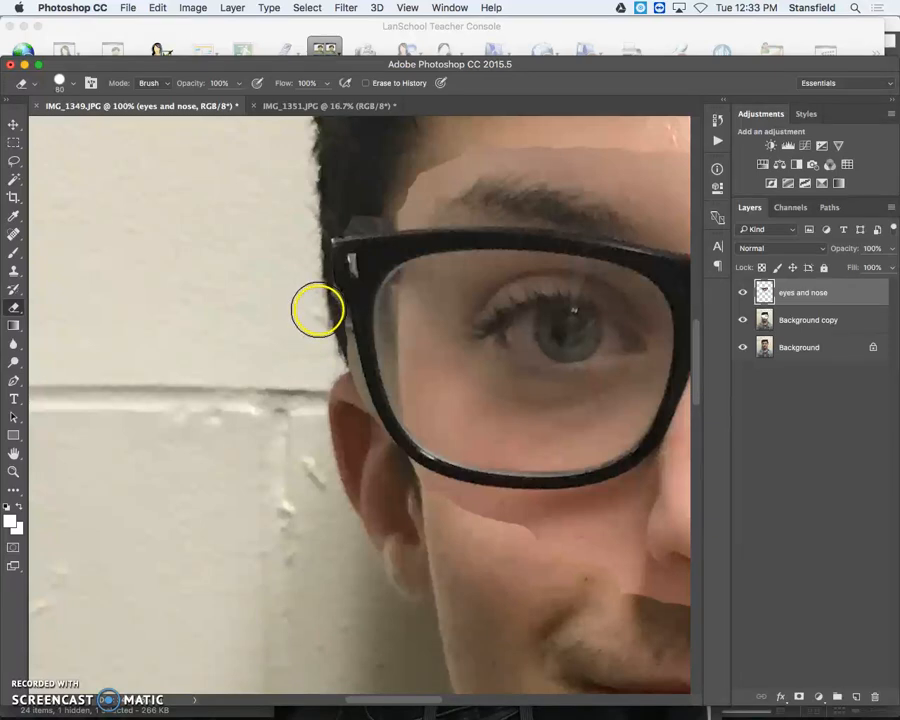
- Clean up the remaining wall fringe along the glasses' left outer edge, between the hair and the top of the ear
left_click(332, 334)
left_click(325, 331)
left_click(327, 351)
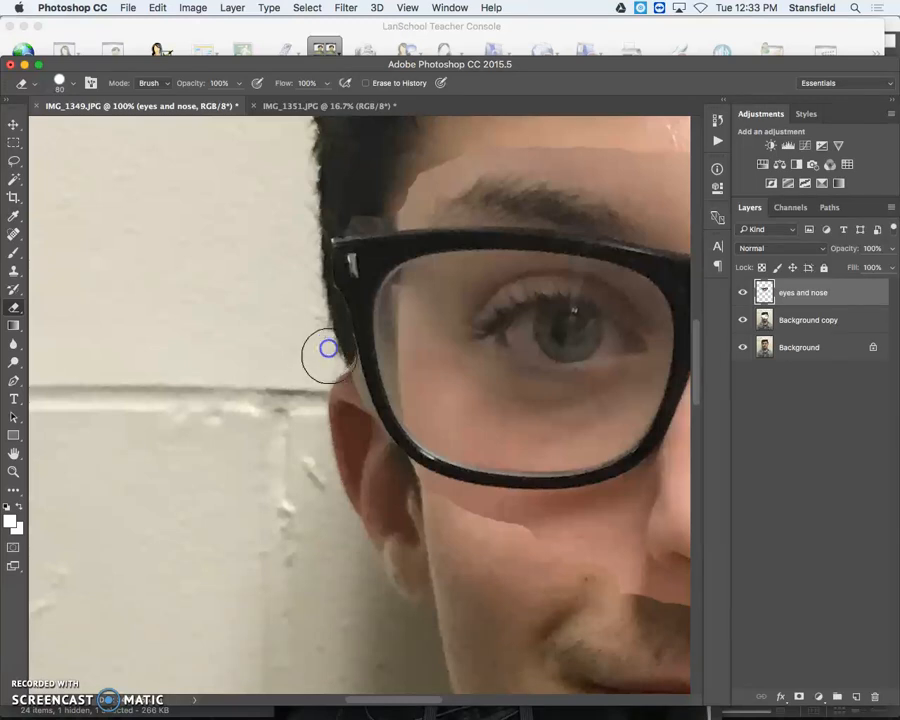
left_click(332, 366)
left_click(340, 389)
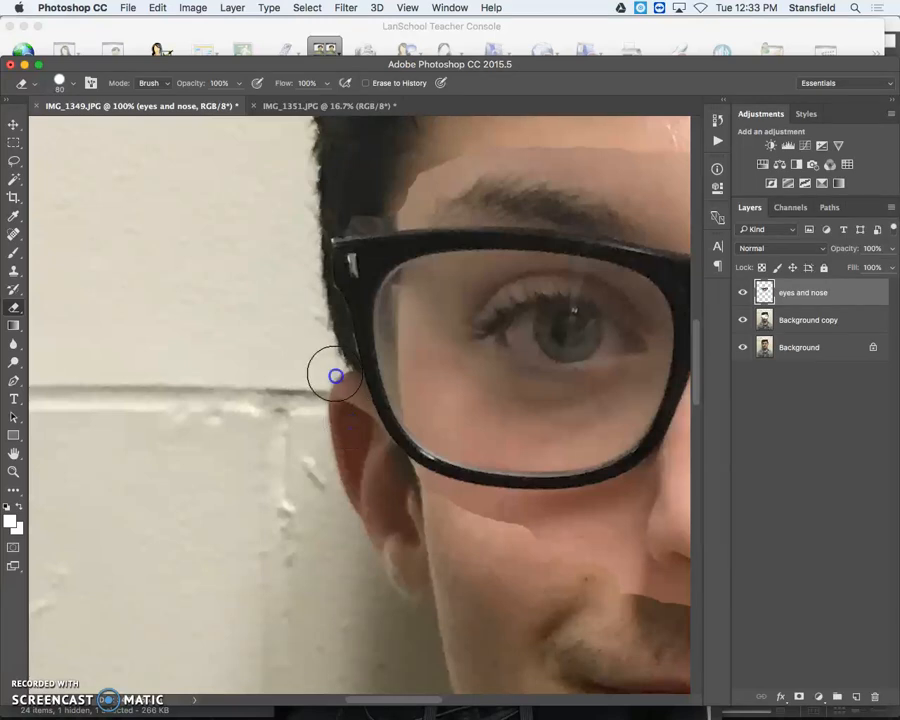
left_click(331, 358)
left_click(328, 343)
left_click(321, 319)
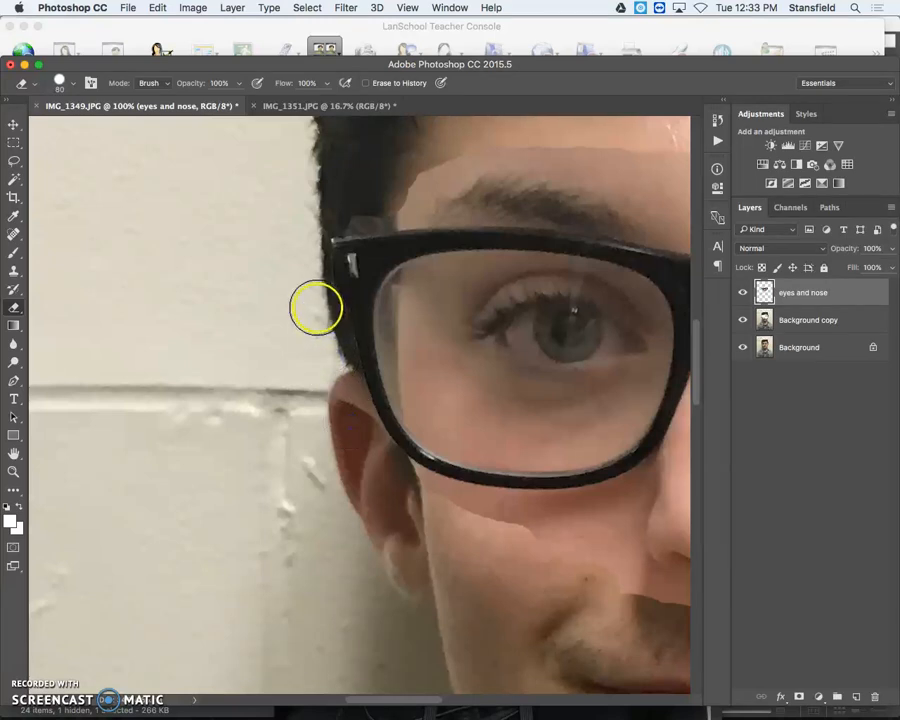
key("super+0")
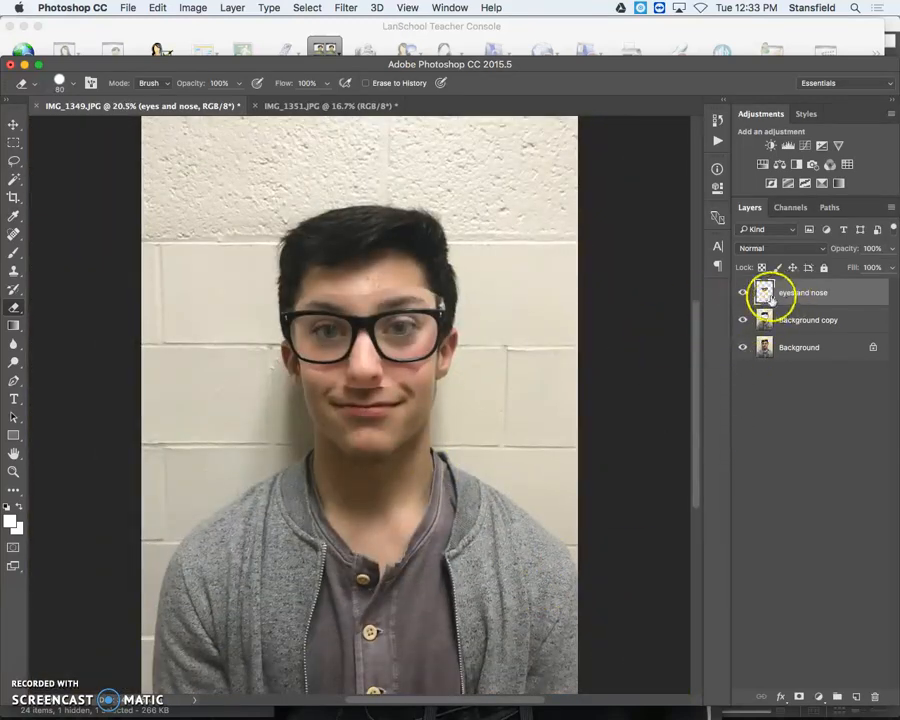
left_click(715, 121)
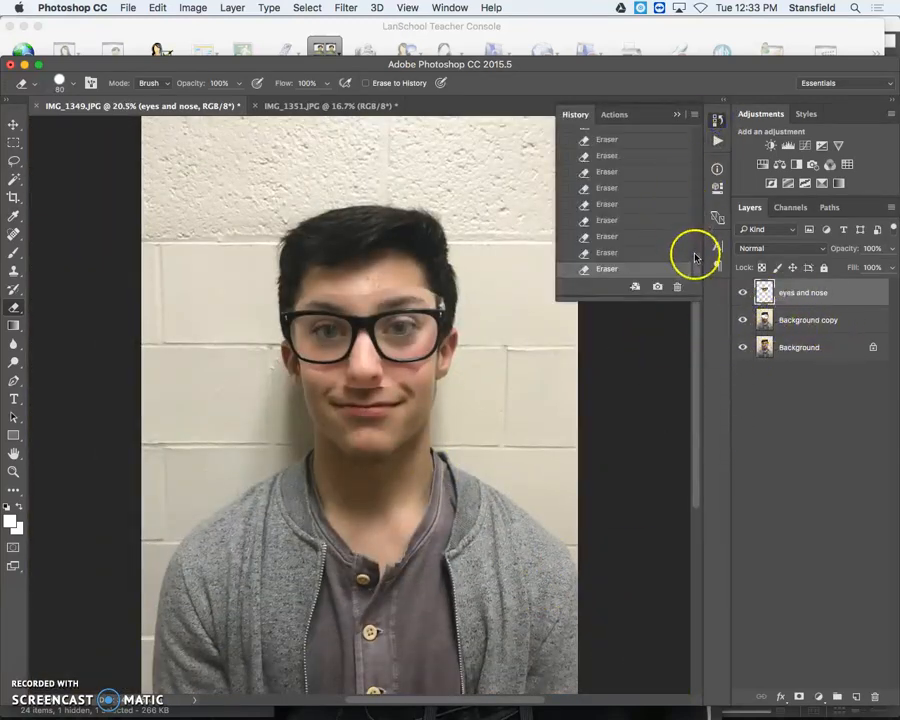
mouse_move(704, 232)
left_mouse_down()
mouse_move(698, 194)
mouse_move(713, 140)
left_mouse_up()
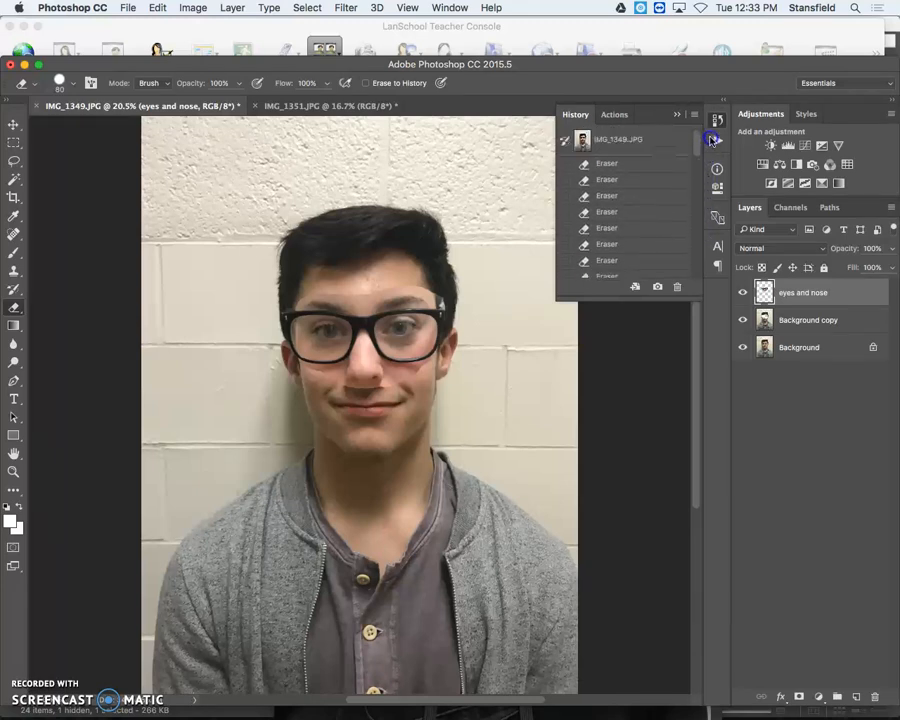
left_click(716, 126)
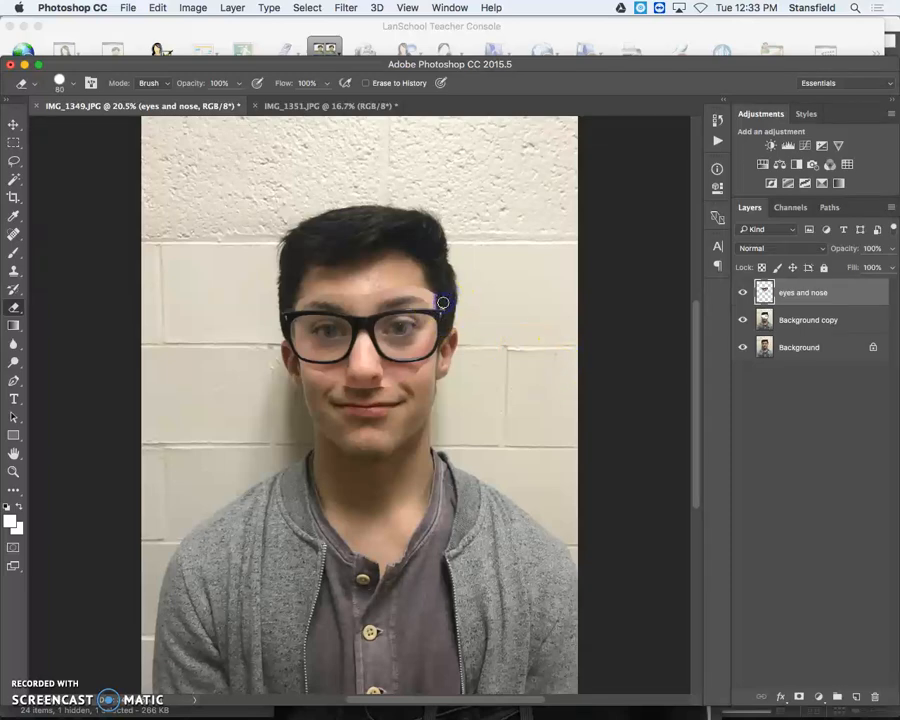
- Erase the surplus skin and hair of the "eyes and nose" layer above the glasses' right hinge, at the image's right temple
key("super+1")
left_click_drag(516, 293, 48, 585)
left_click_drag(249, 368, 350, 595)
left_click_drag(377, 390, 406, 425)
mouse_move(358, 377)
left_mouse_down()
mouse_move(318, 338)
mouse_move(253, 300)
mouse_move(275, 332)
mouse_move(334, 379)
mouse_move(404, 401)
left_mouse_up()
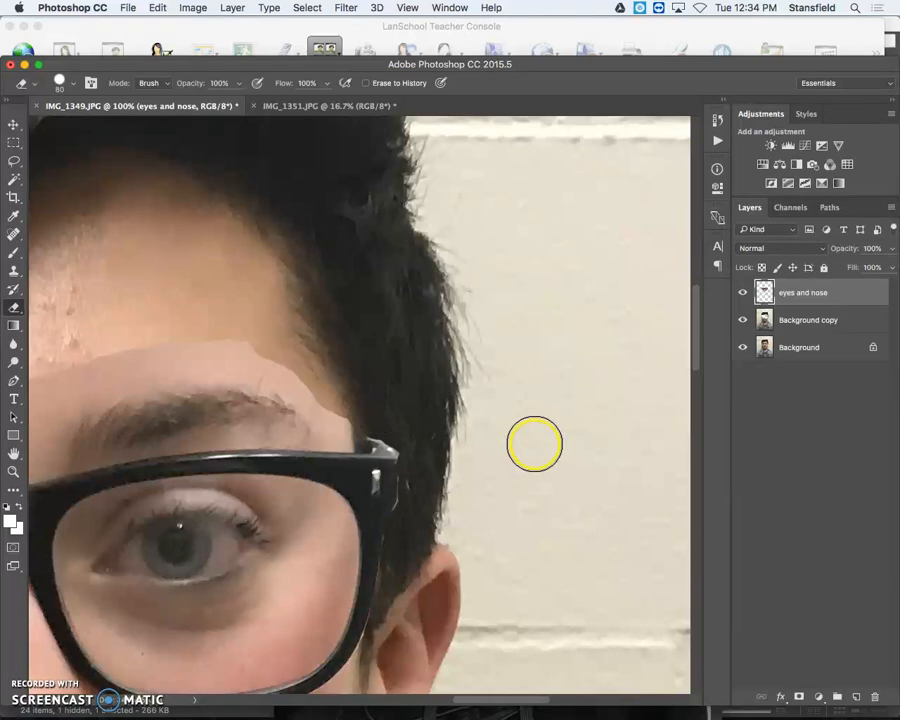
left_click_drag(411, 432, 398, 450)
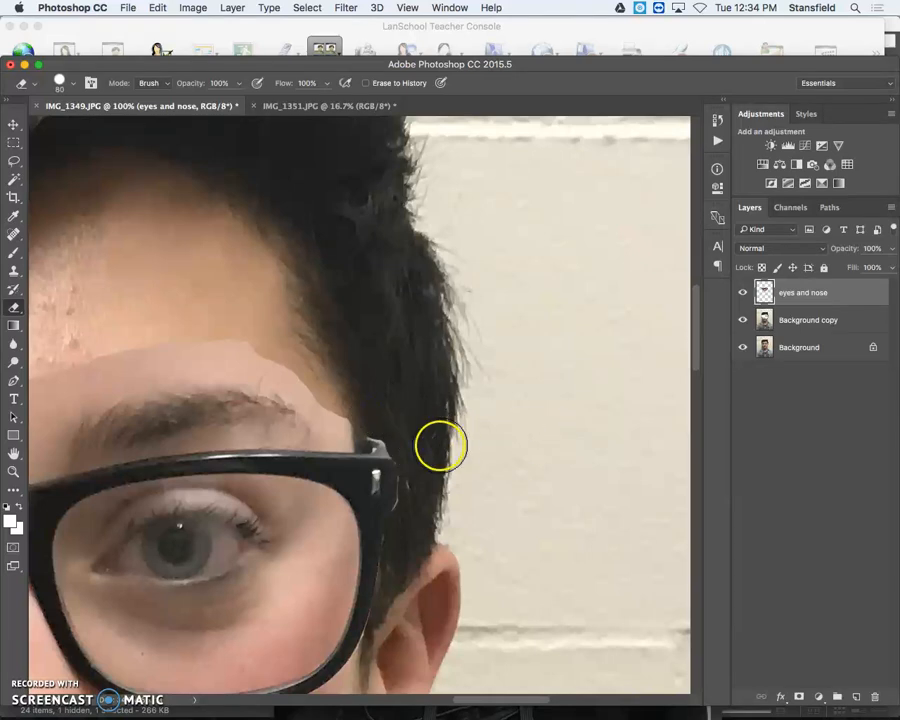
left_click(352, 407)
key("super+minus")
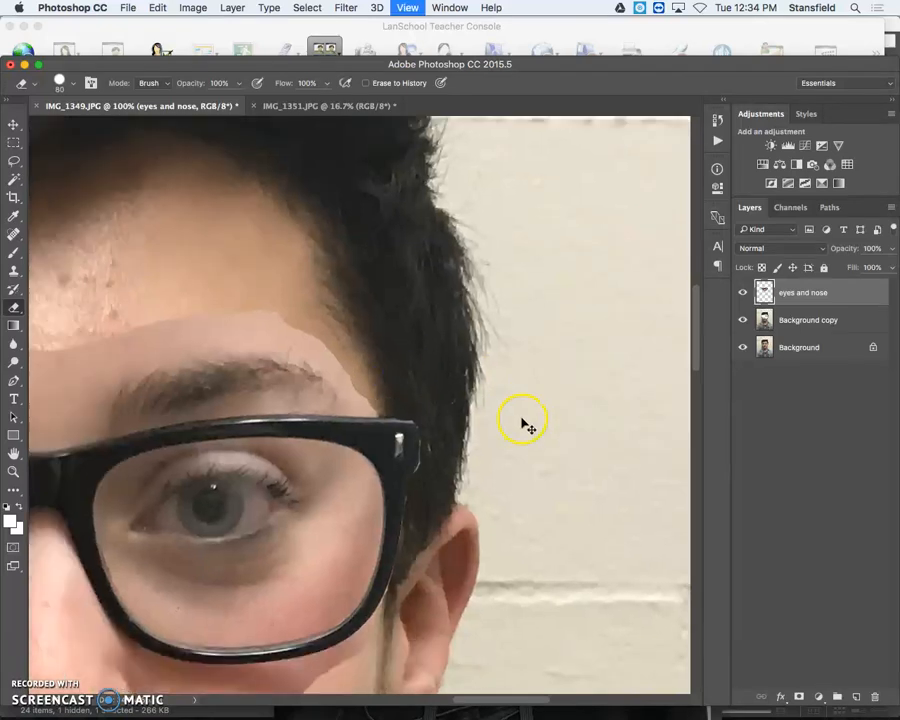
key("super+0")
- Load the "eyes and nose" layer's outline as a selection, invert it, expand it by 15 pixels and invert it back
left_click(742, 292)
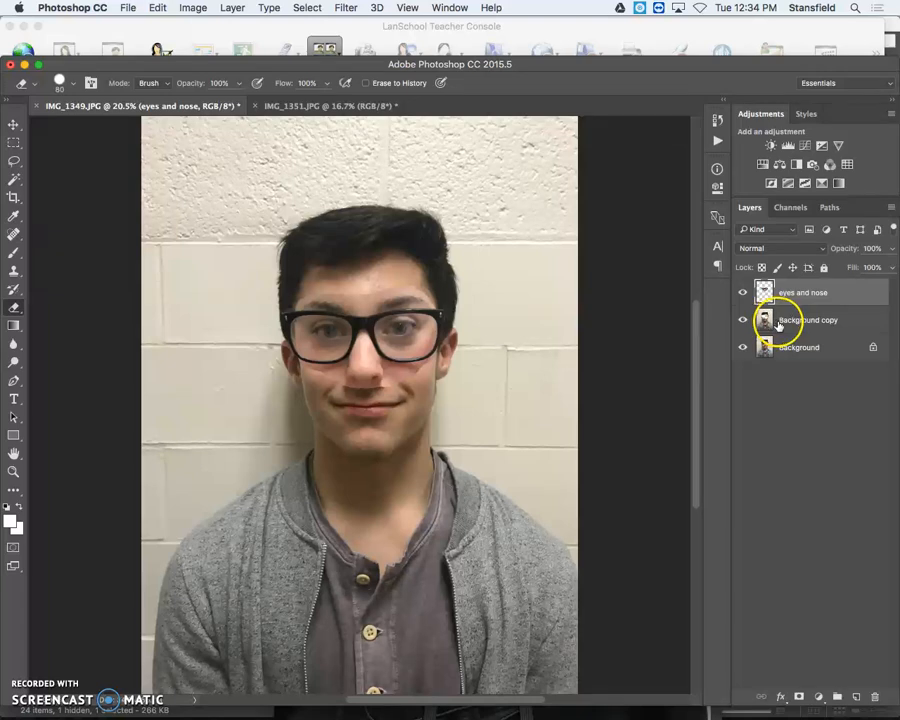
left_click(764, 292, "super")
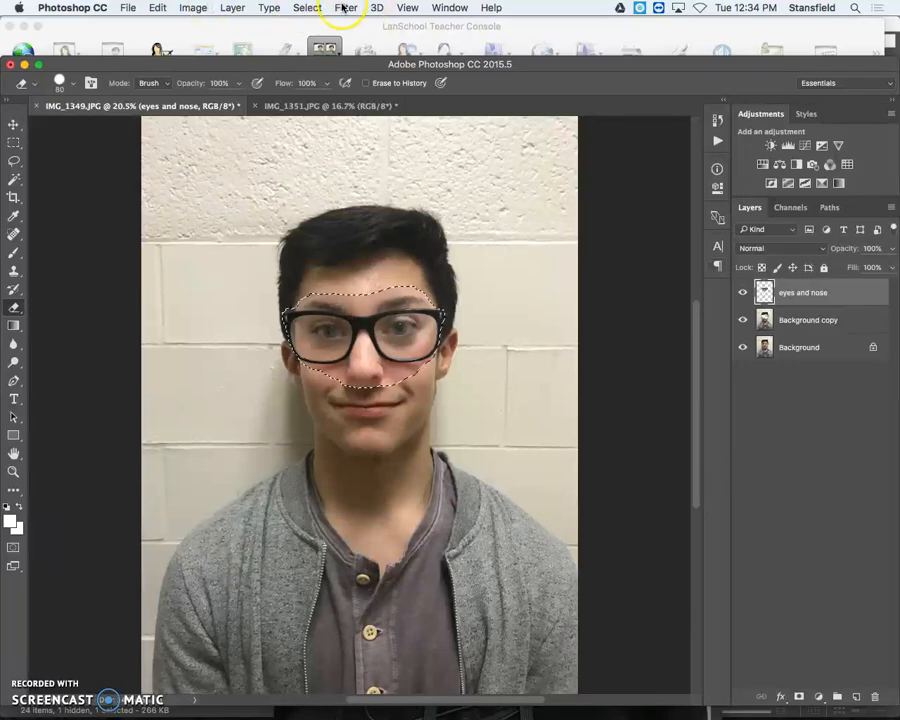
left_click(307, 8)
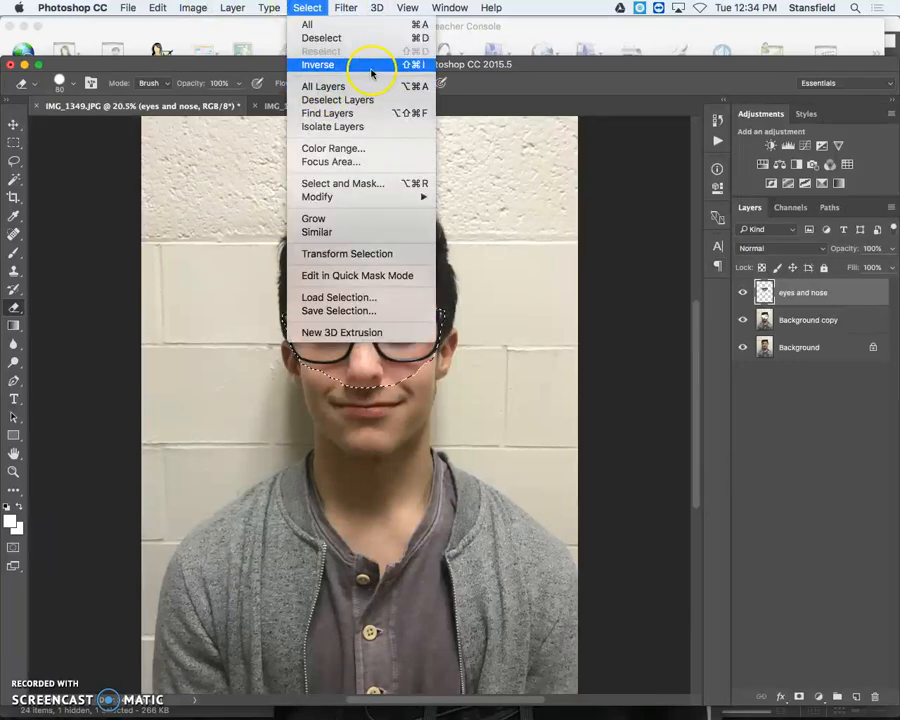
left_click(371, 66)
left_click(306, 7)
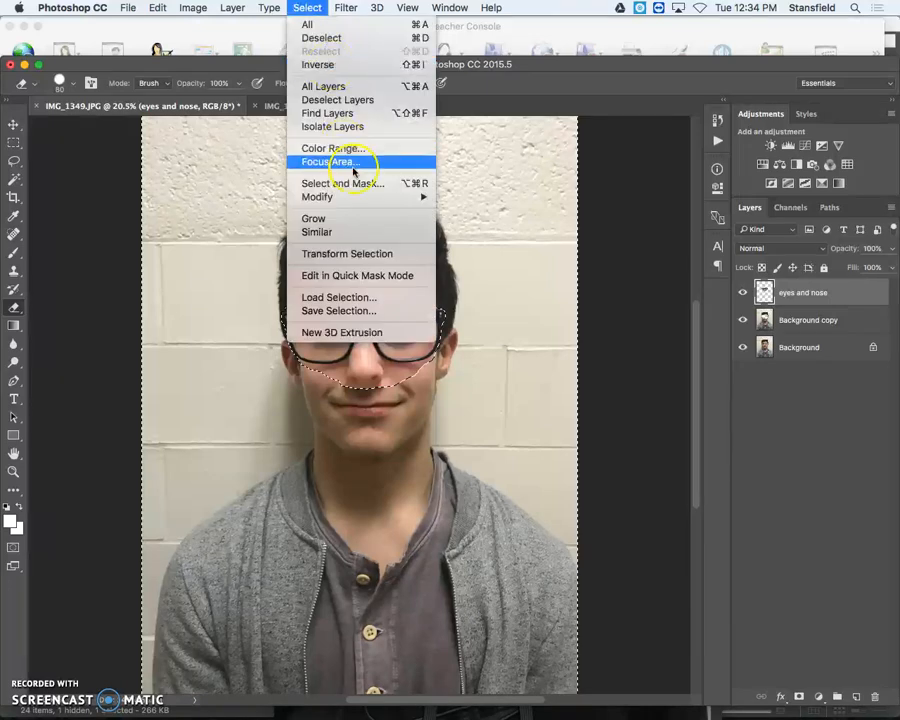
mouse_move(356, 194)
left_click(508, 222)
left_click(746, 357)
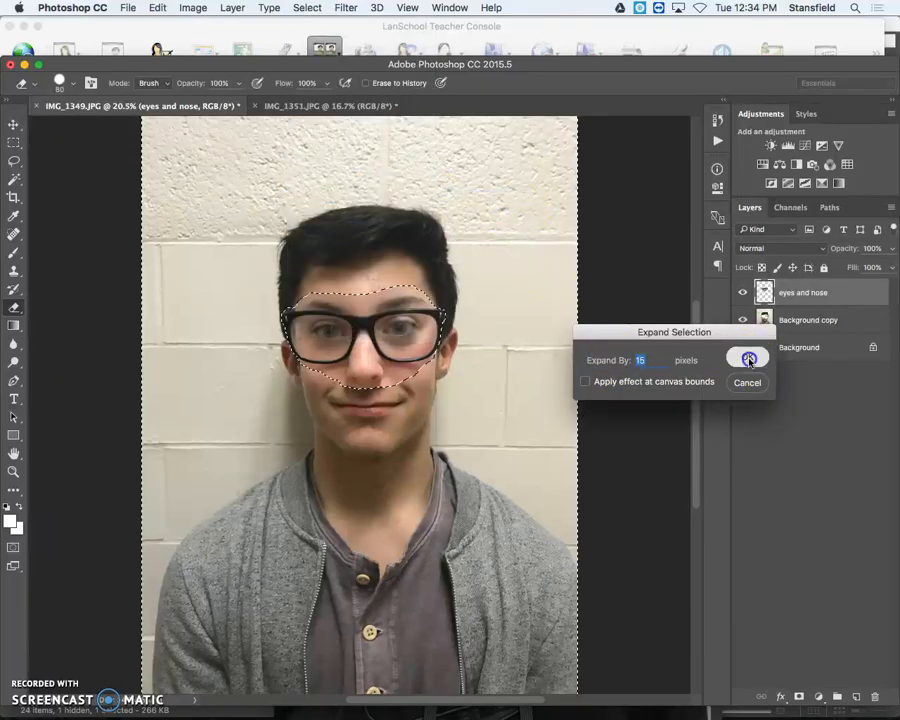
left_click(312, 7)
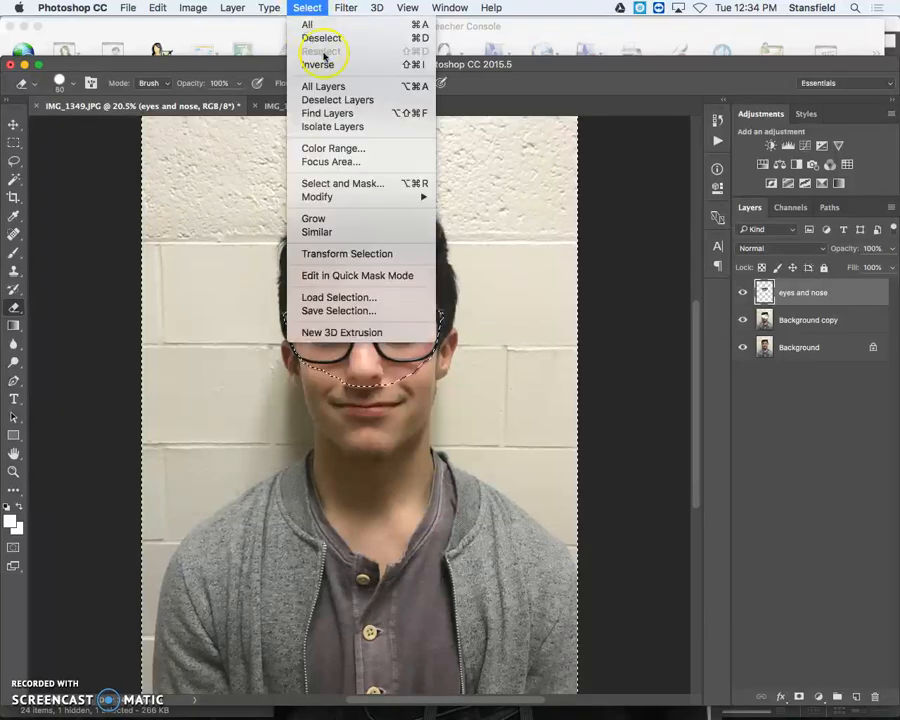
left_click(548, 136)
- Hide the Background and "eyes and nose" layers and delete the already cut-out Background copy layer
left_click(810, 318)
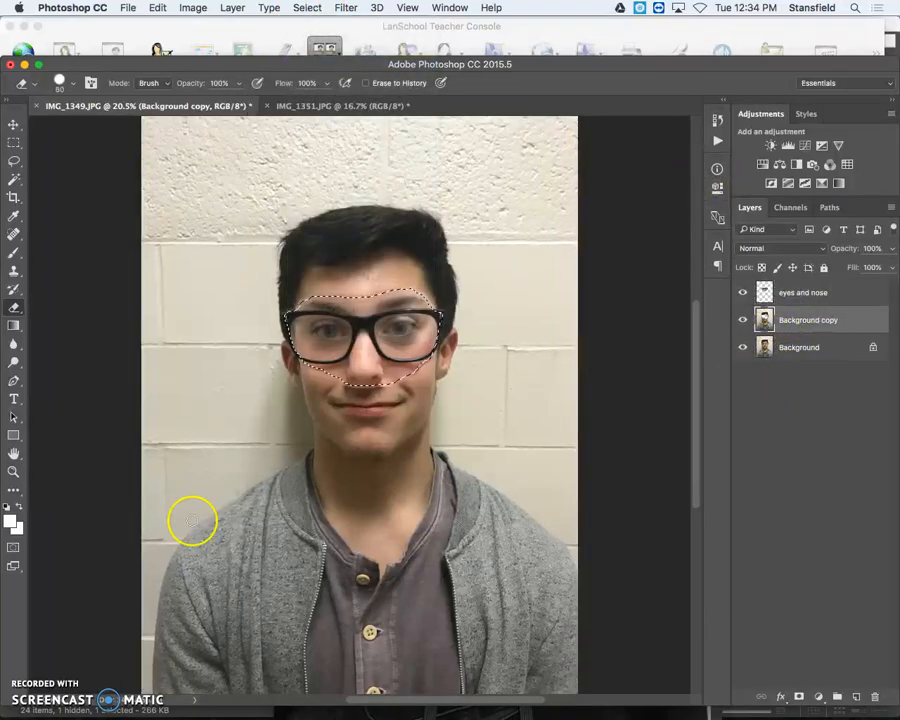
left_click(742, 347)
left_click(743, 293)
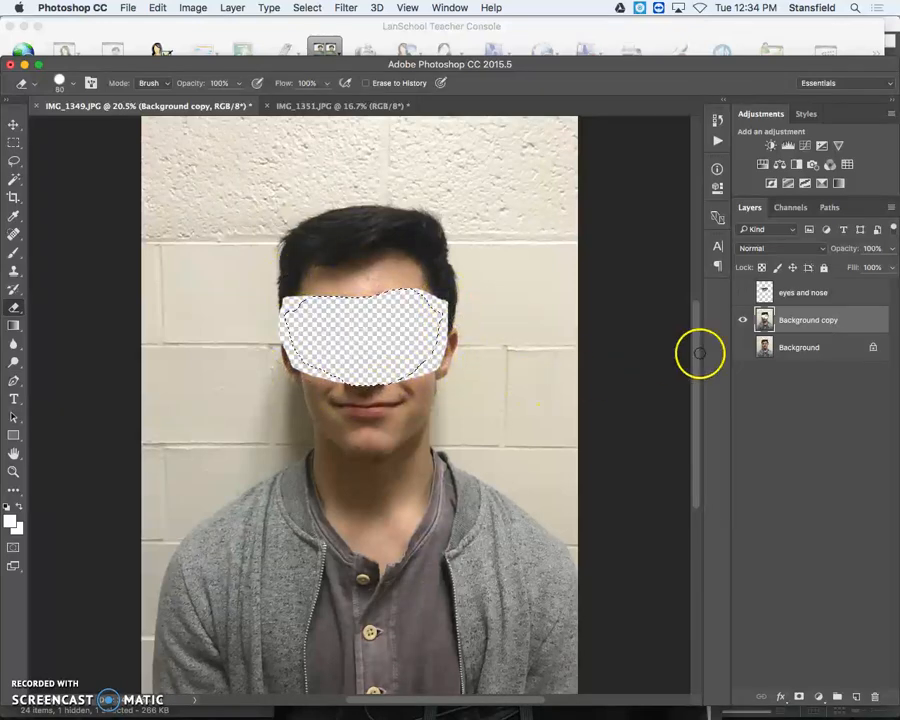
left_click_drag(825, 321, 881, 697)
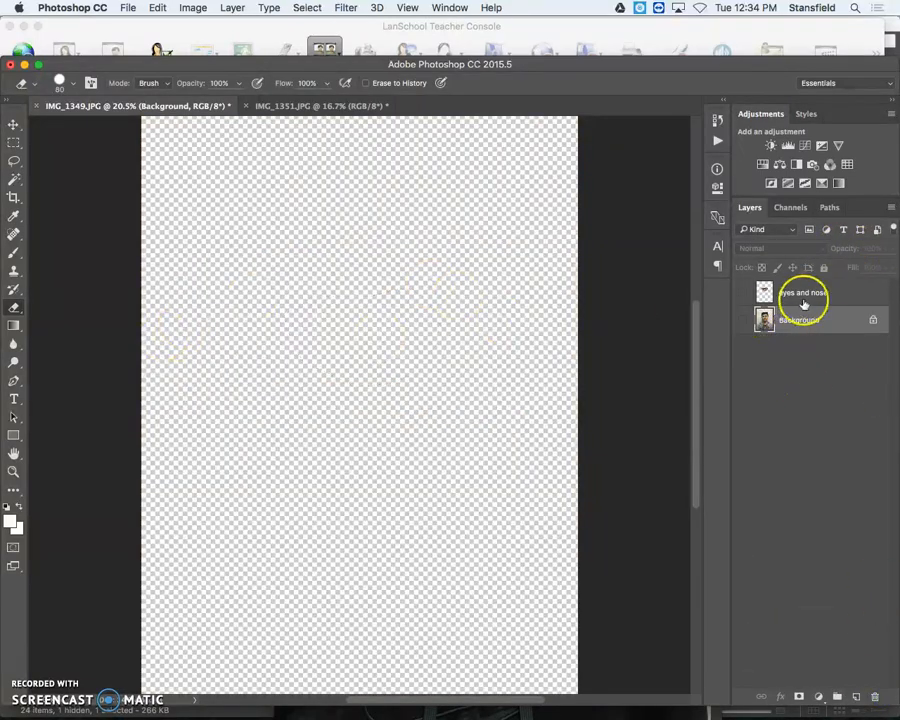
- Clear the selection and duplicate the Background layer as a fresh, uncut copy
left_click(314, 7)
left_click(306, 8)
left_click(306, 8)
left_click(801, 323)
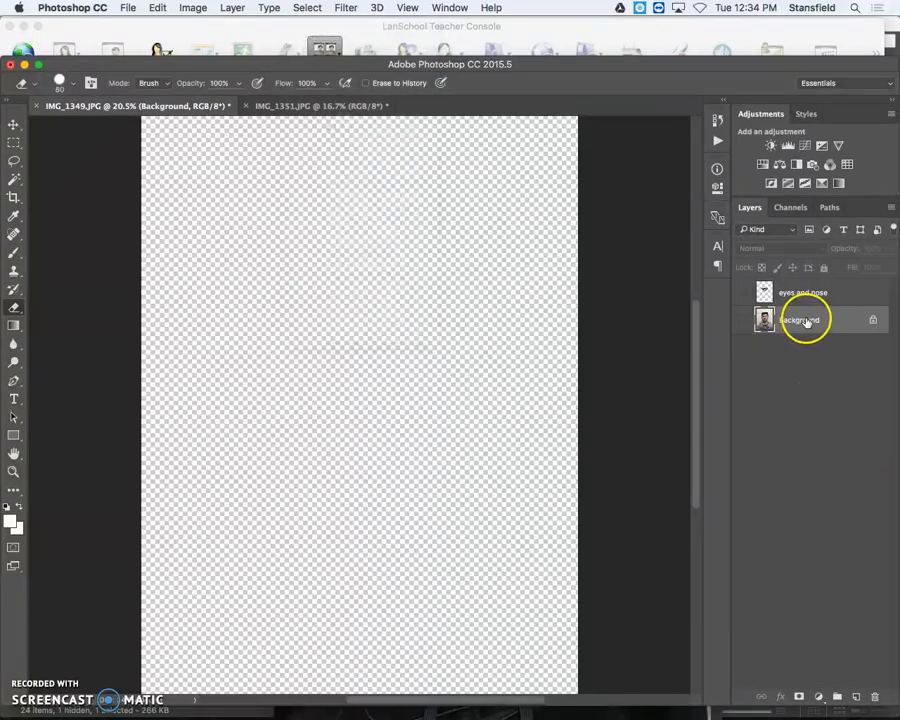
left_click_drag(762, 325, 855, 695)
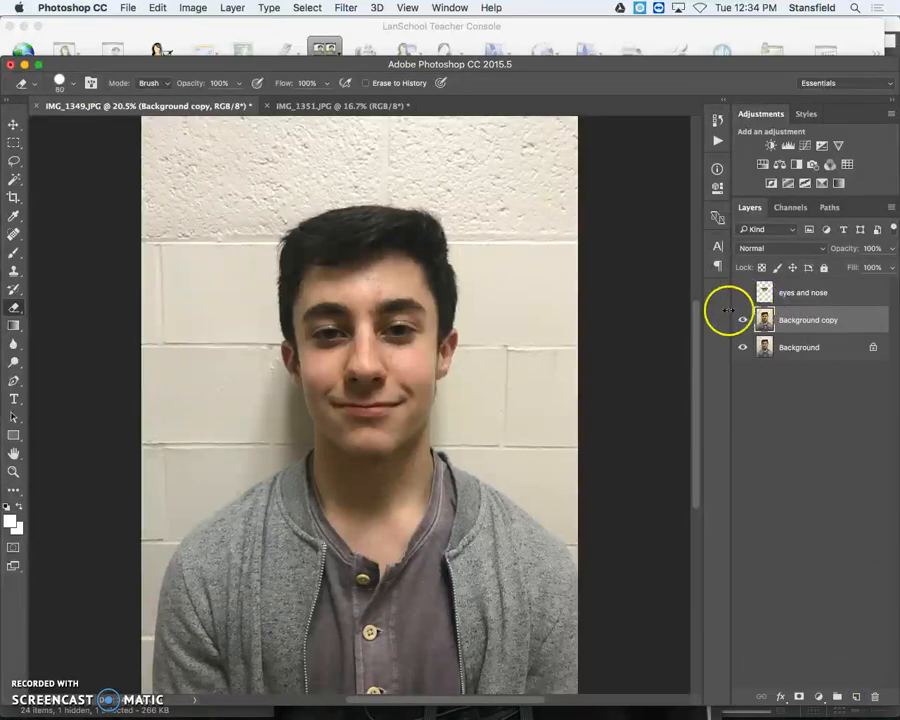
- Hide the Background layer, show the "eyes and nose" layer and load its outline as a selection
left_click(743, 347)
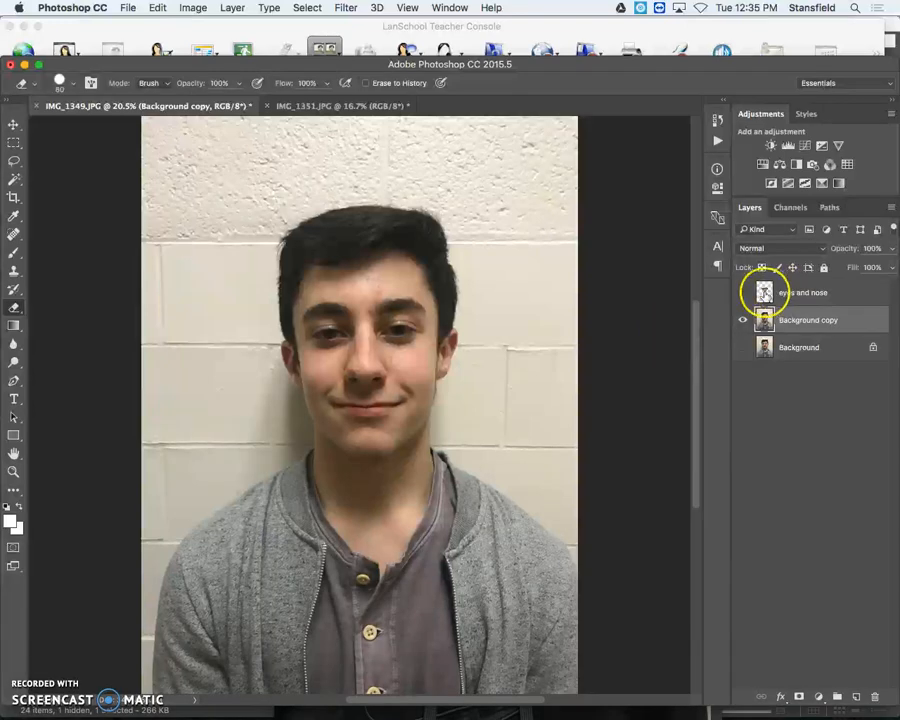
double_click(764, 292)
left_click(760, 433)
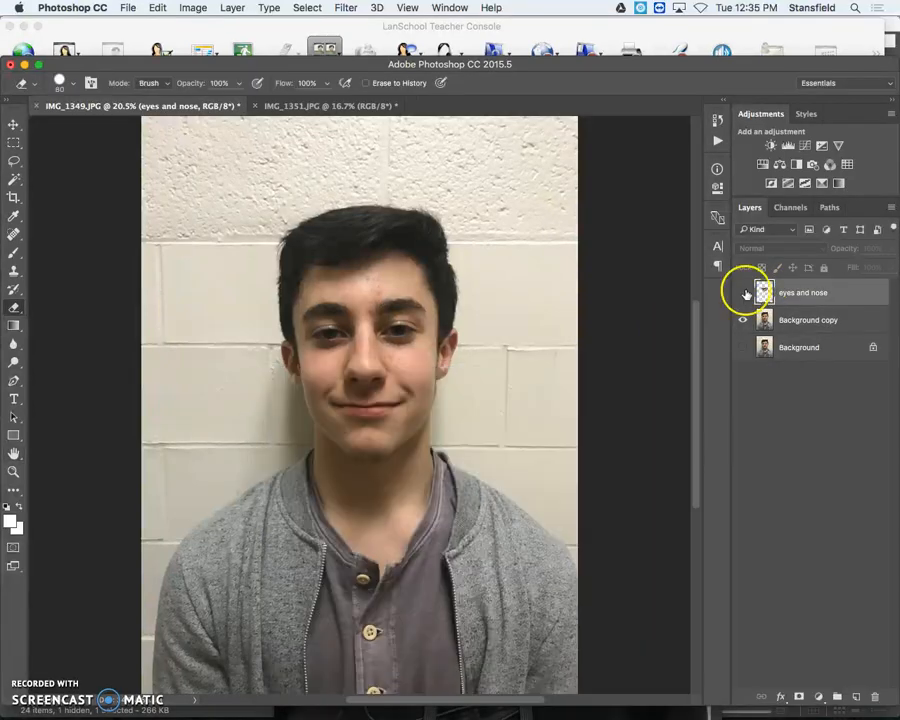
left_click(742, 292)
left_click(764, 292, "super")
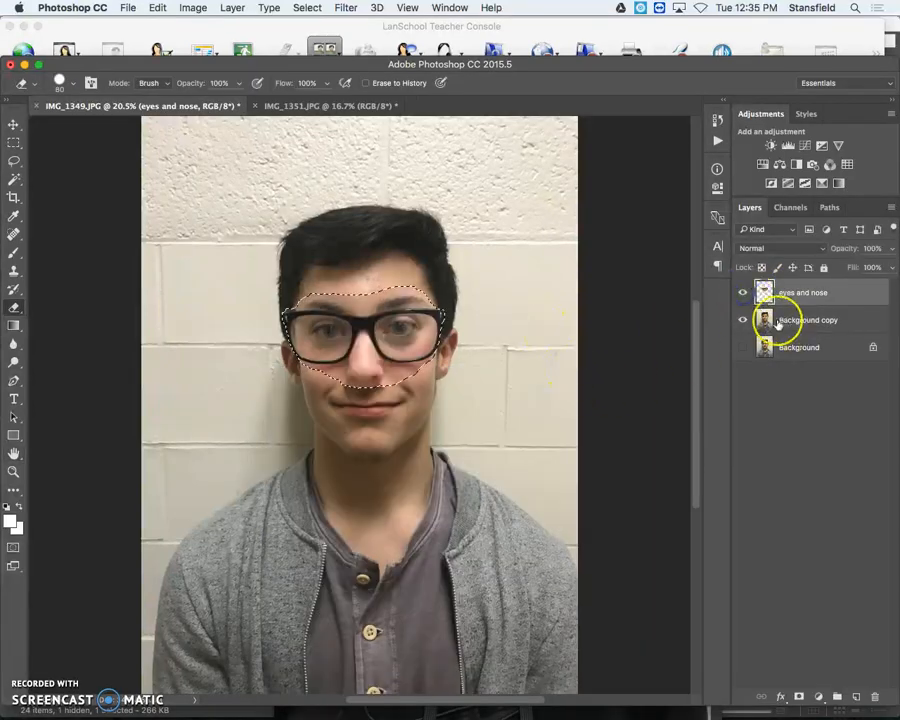
- Invert the "eyes and nose" selection, expand it by 15 pixels and invert it back to tighten the outline
left_click(307, 7)
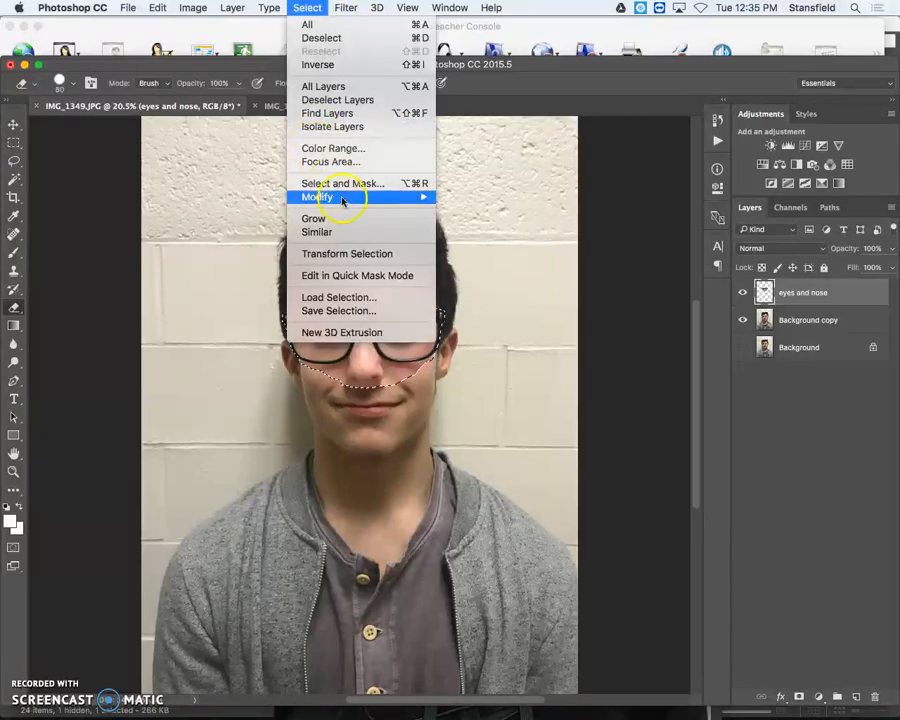
left_click(358, 65)
left_click(303, 8)
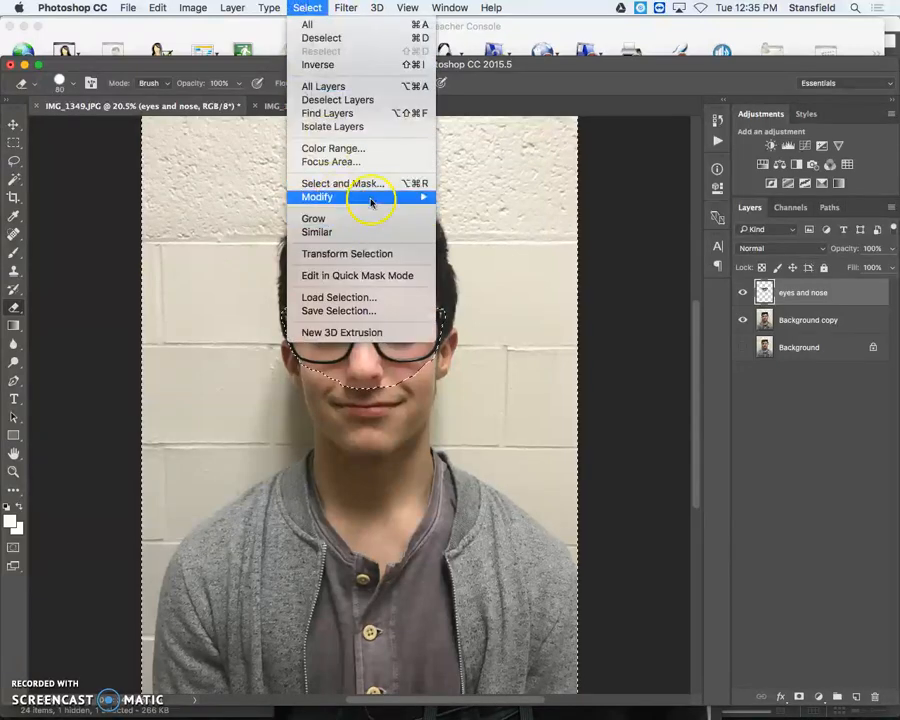
mouse_move(370, 198)
left_click(492, 229)
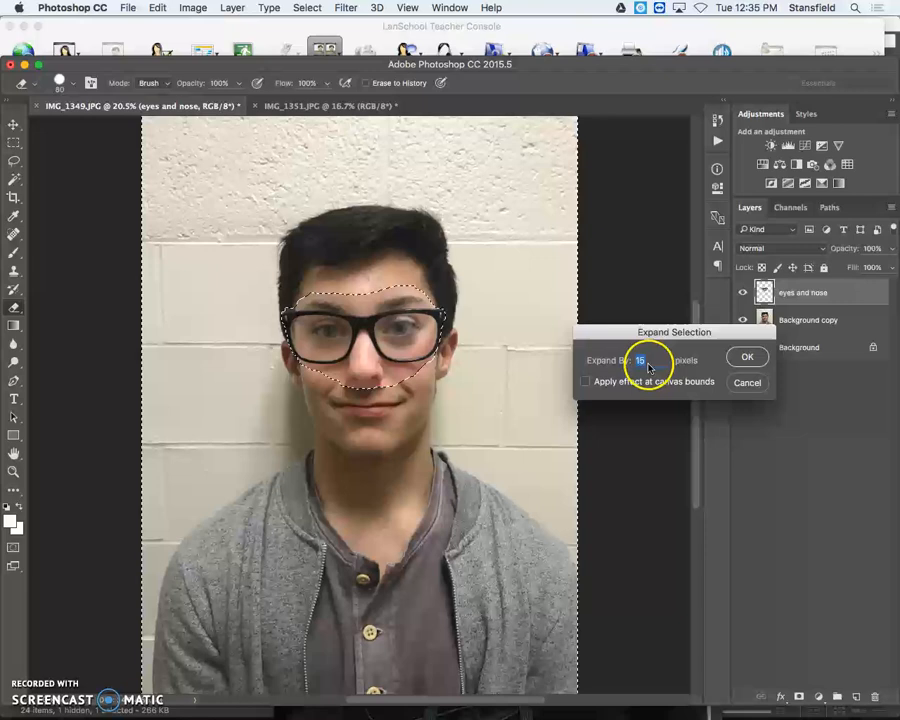
left_click(742, 356)
left_click(307, 8)
left_click(332, 73)
left_click(309, 8)
left_click(337, 66)
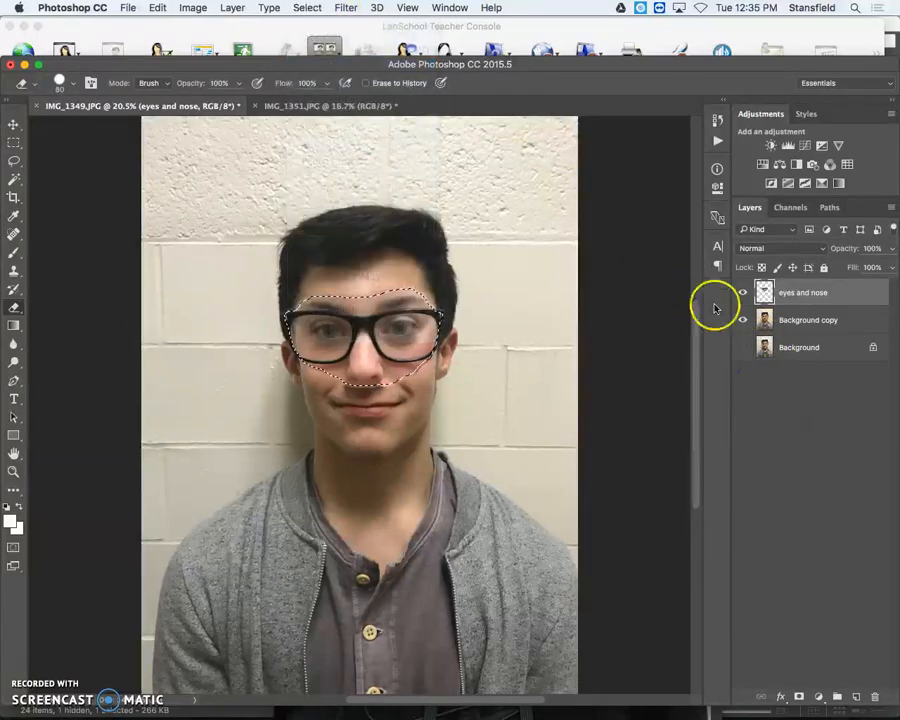
- Cut the selected eye and nose area out of the Background copy layer, clear the selection and show all three layers
left_click(765, 320)
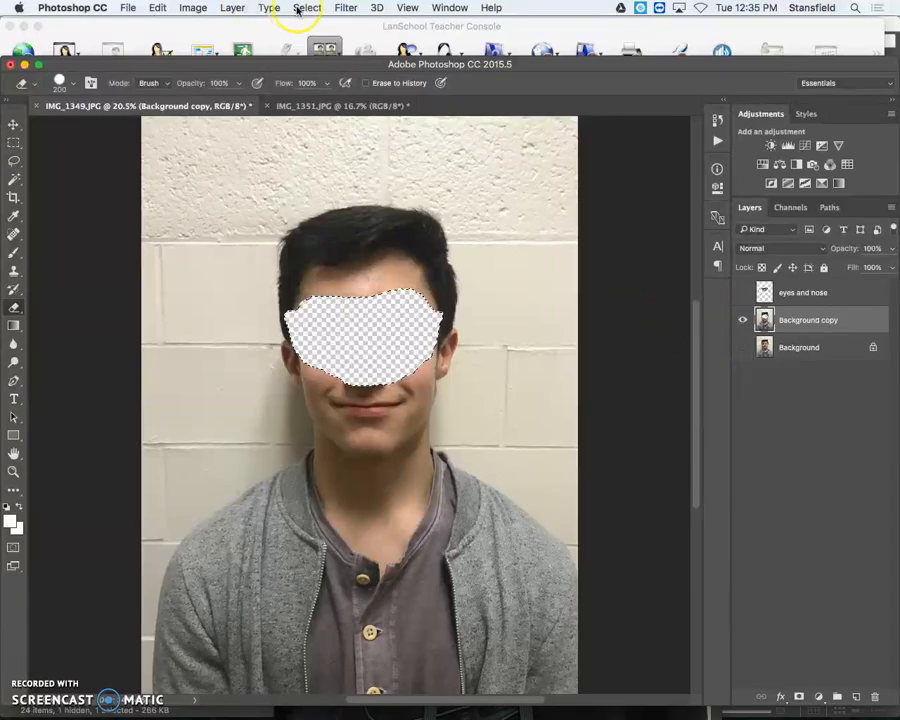
left_click(742, 347)
left_click(742, 292)
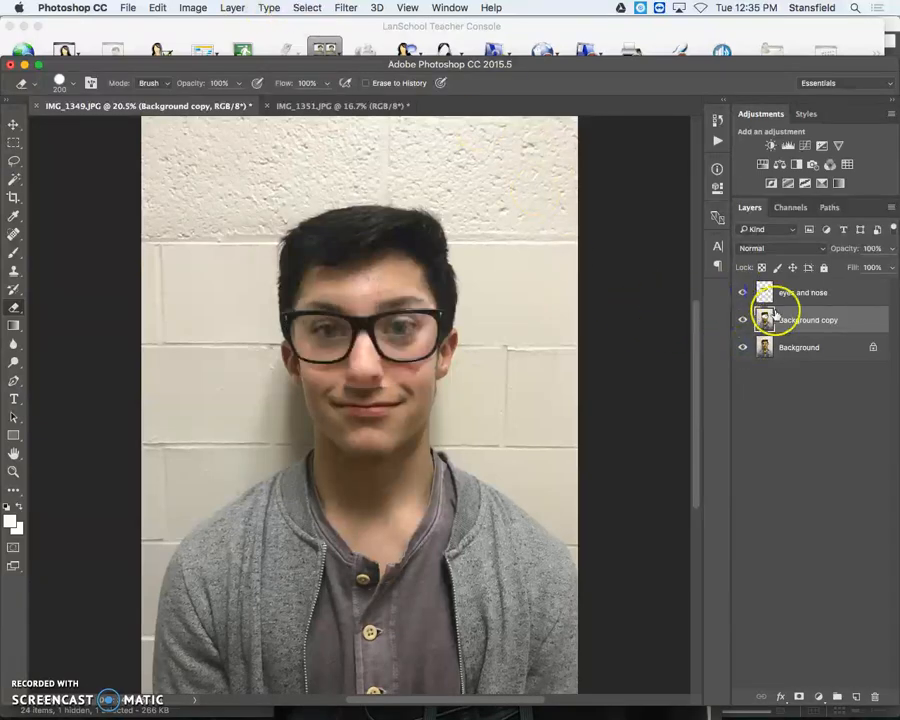
- Auto-blend the "eyes and nose" and Background copy layers using Panorama, with Seamless Tones and Colors and Content Aware Fill Transparent Areas on
left_click(852, 293, "shift")
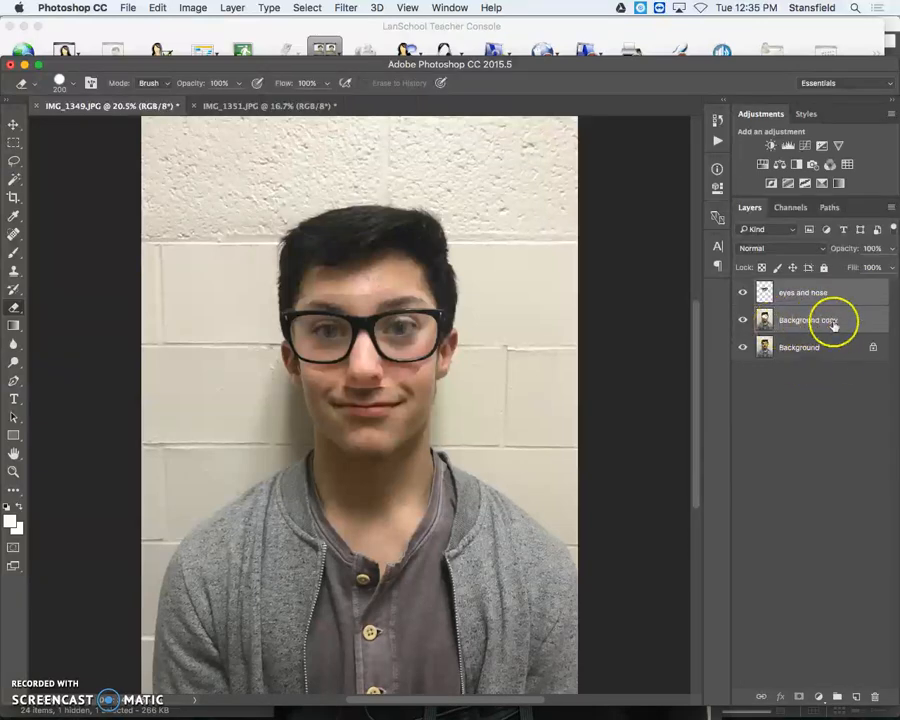
left_click(158, 8)
left_click(235, 333)
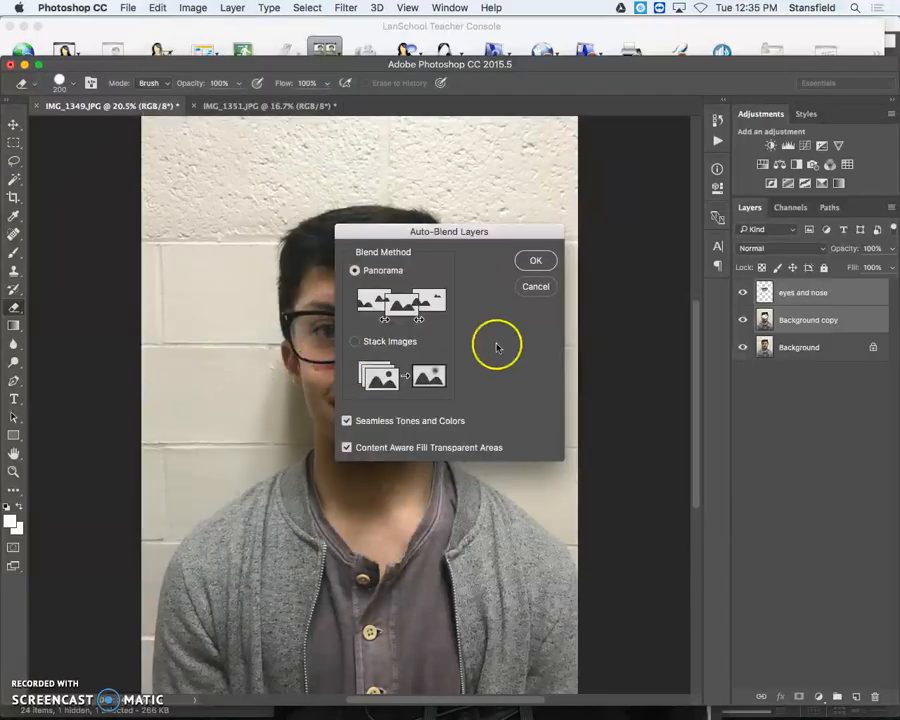
left_click(550, 263)
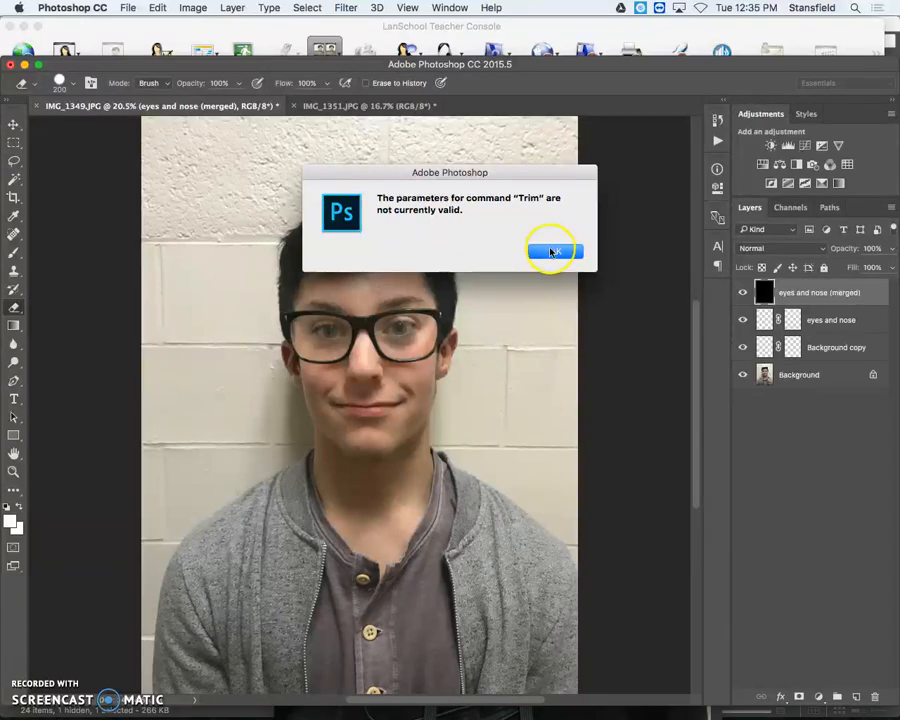
left_click(553, 252)
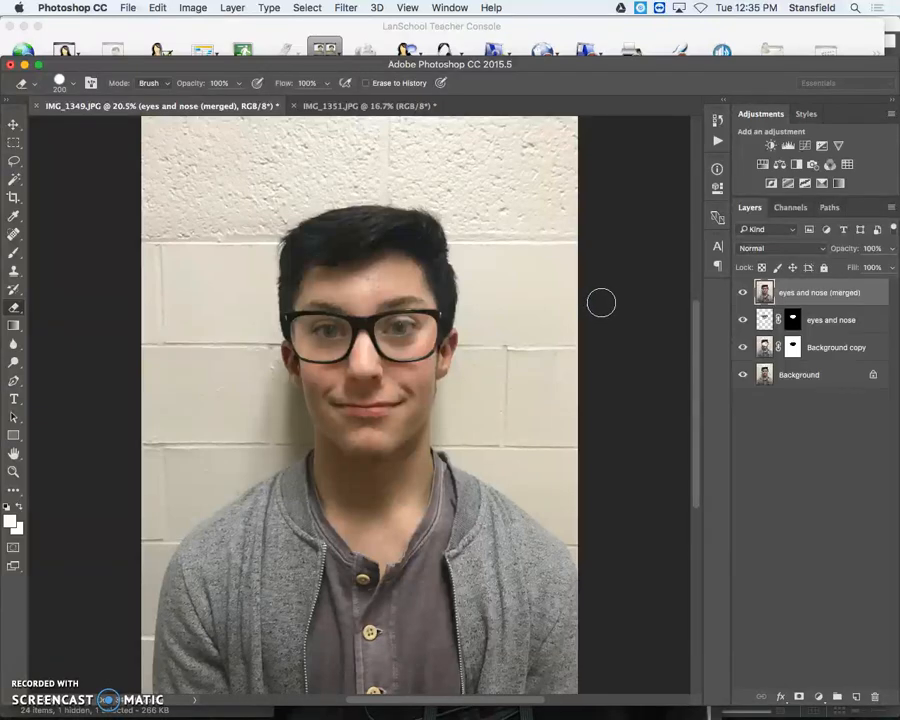
- Compare the blended face with the original portrait by hiding and reshowing the layers above Background
left_click(742, 293)
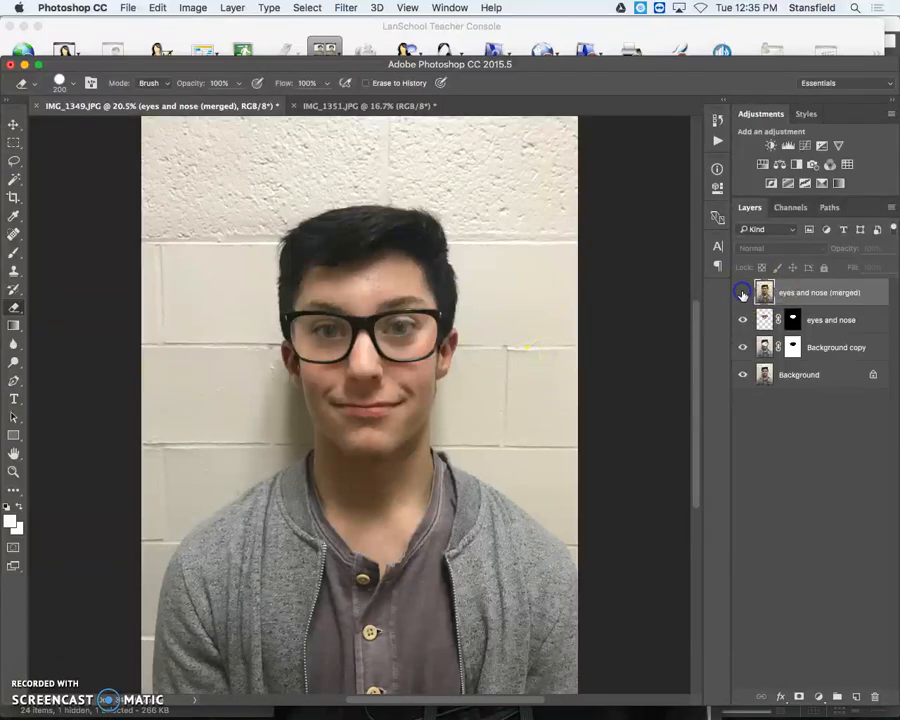
left_click(743, 320)
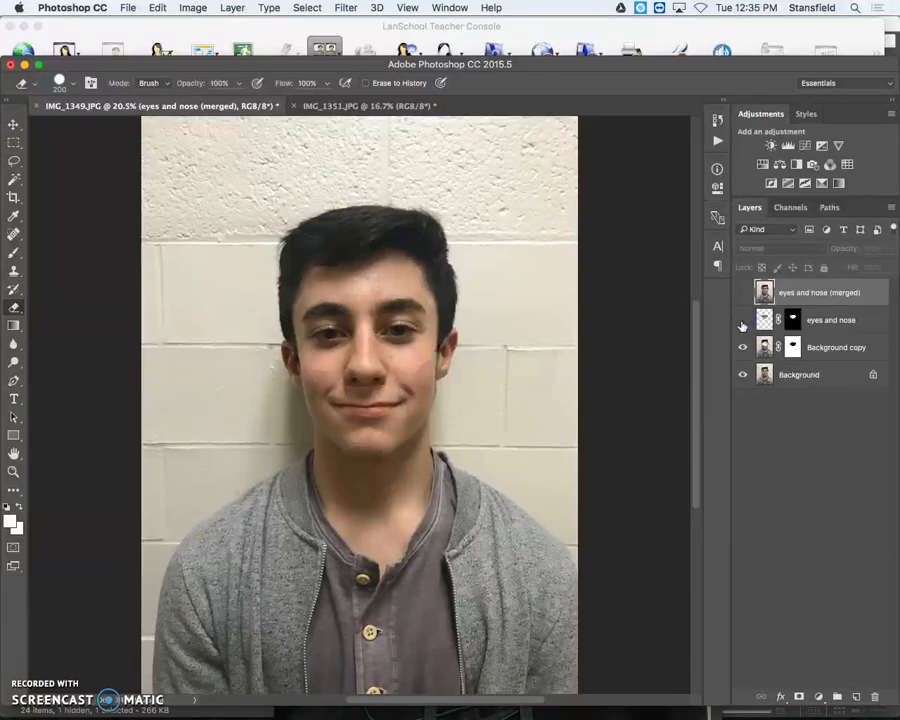
left_click(743, 347)
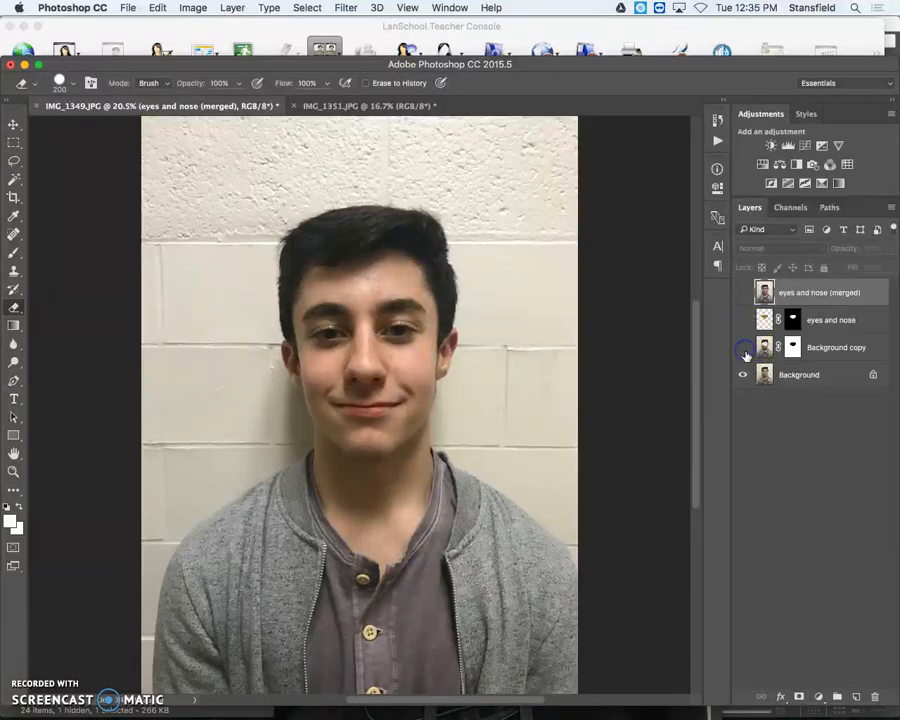
left_click(742, 293)
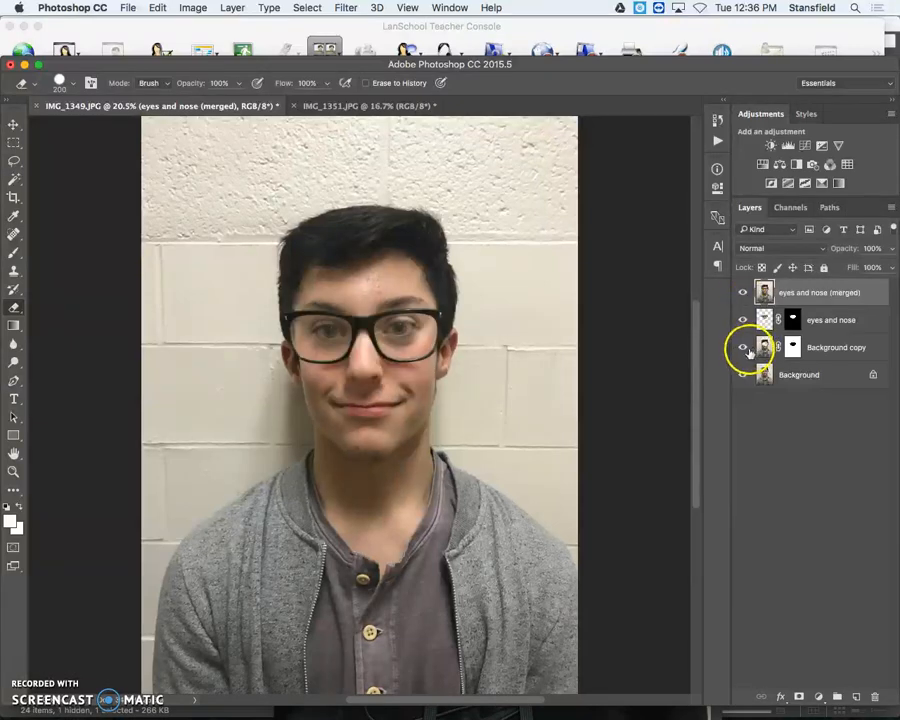
left_click(742, 295)
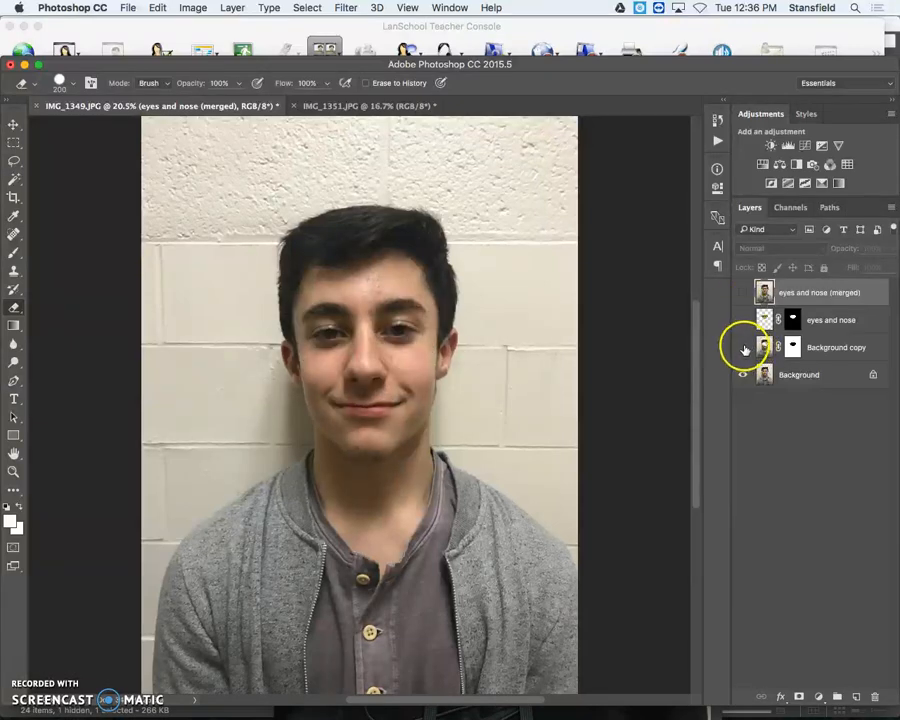
left_click(743, 294)
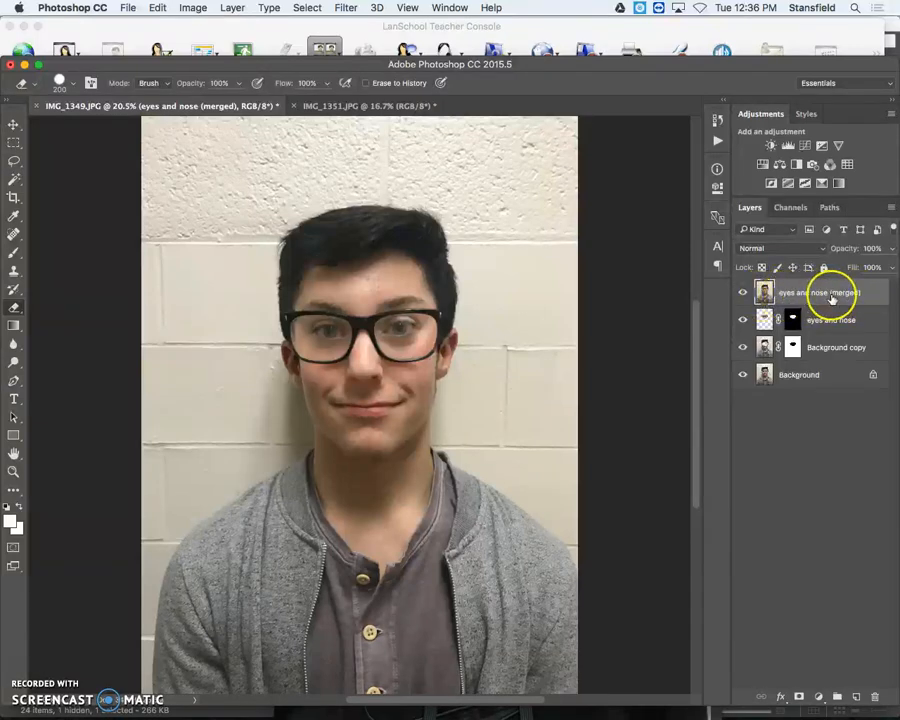
- Duplicate the "eyes and nose (merged)" layer and name the copy "New base layer"
left_click_drag(828, 297, 857, 696)
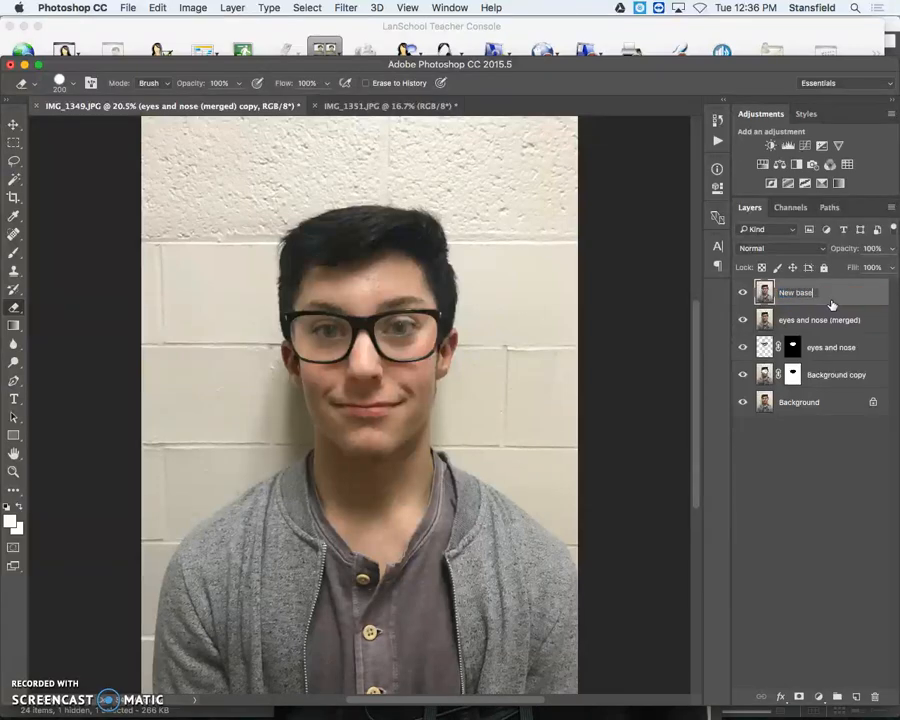
type("yer")
key("Return")
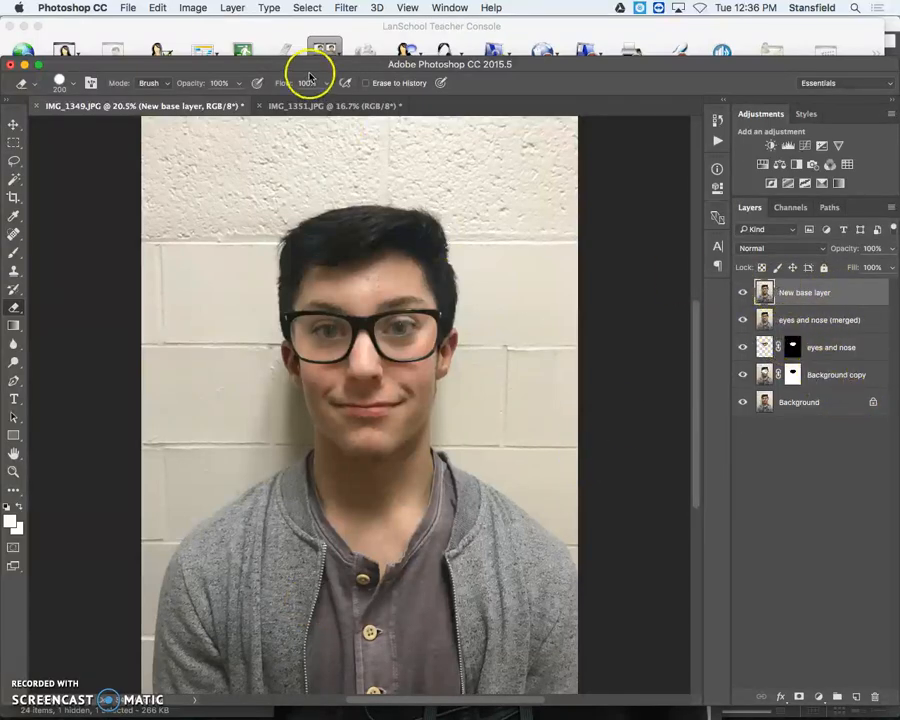
- Float IMG_1351.JPG in its own window, move its selected mouth area onto the lower face in IMG_1349.JPG and select the new layer
left_click(298, 106)
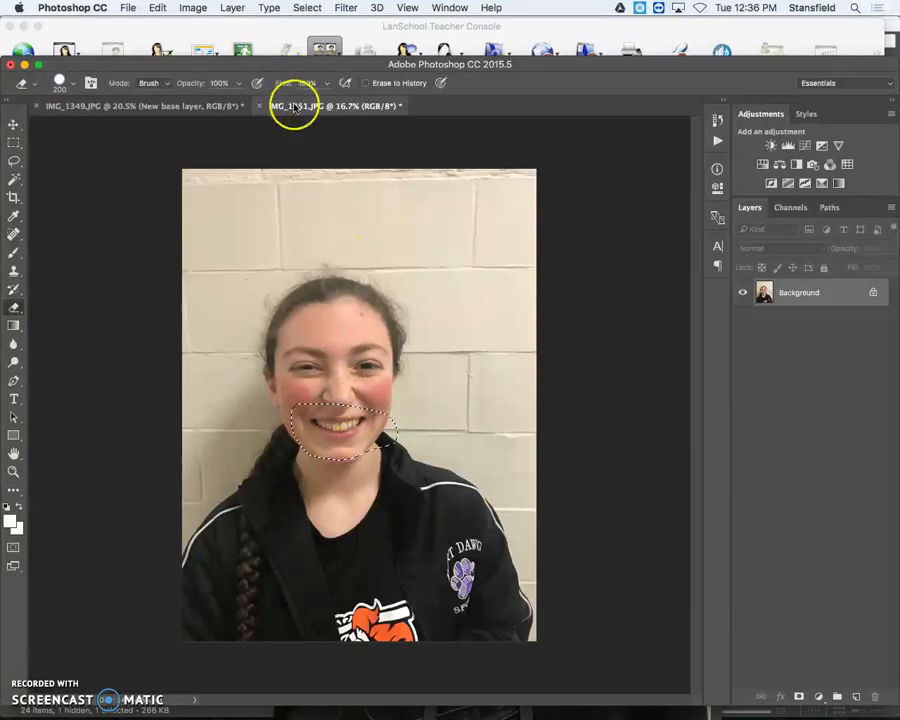
left_click_drag(294, 100, 540, 205)
left_click(14, 124)
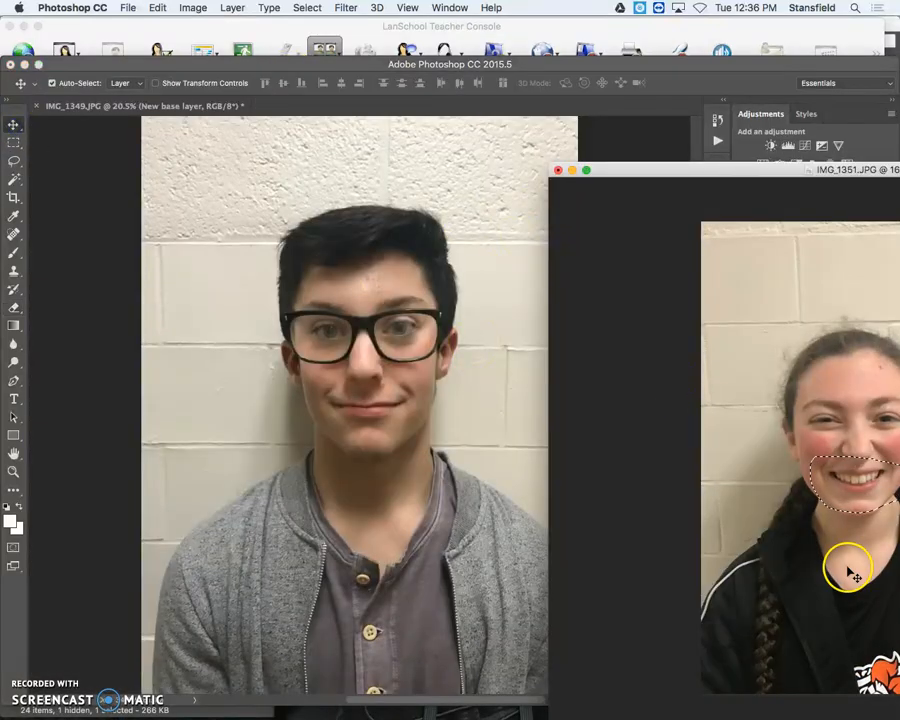
left_click_drag(850, 492, 306, 420)
left_click_drag(372, 400, 372, 398)
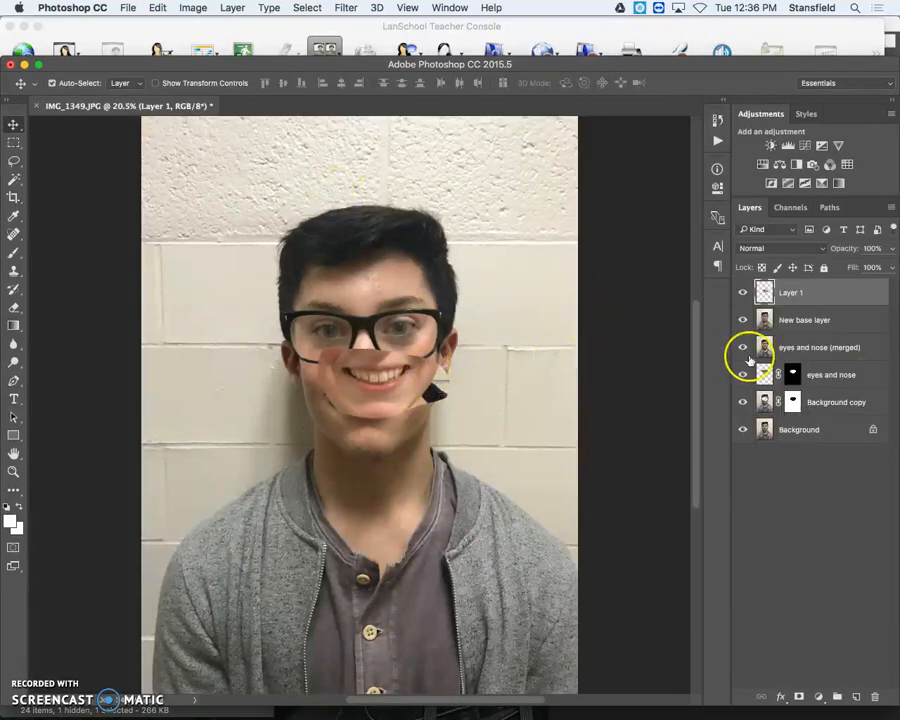
left_click(791, 294)
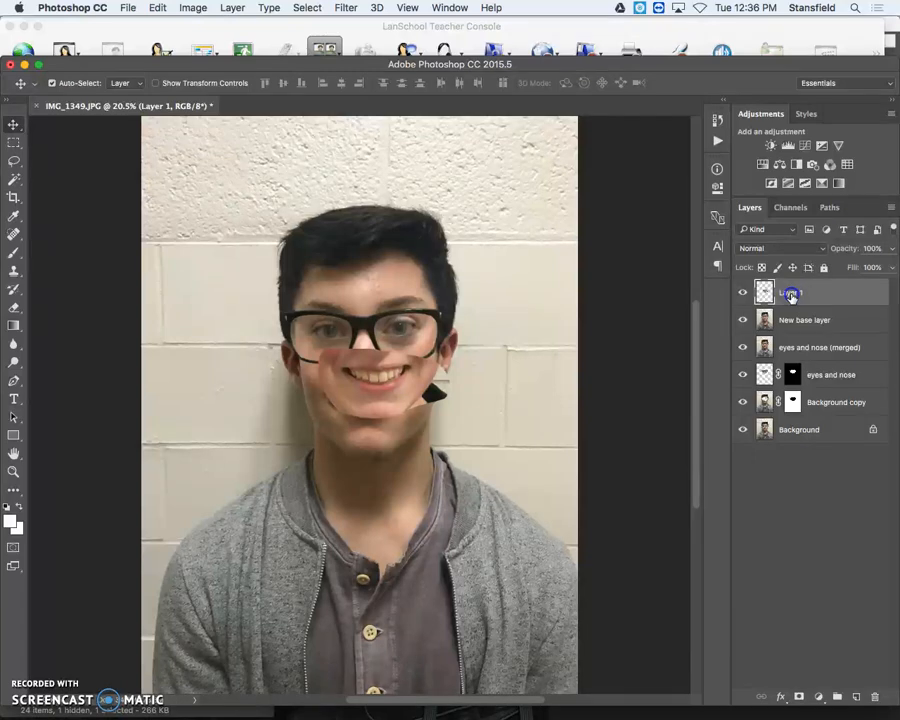